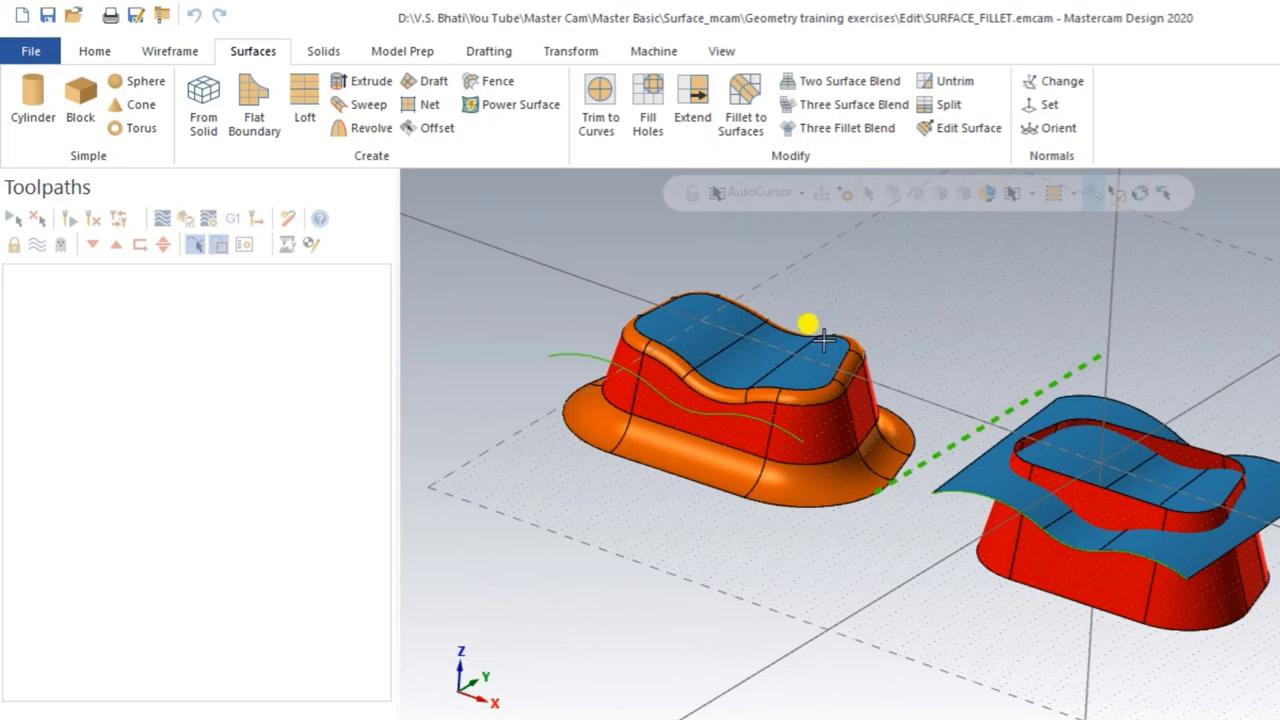
- Orbit the scene to inspect the existing fillets and the right-hand part
{"action": "middle_click_drag", "start_coordinate": [822, 341], "coordinate": [731, 485]}
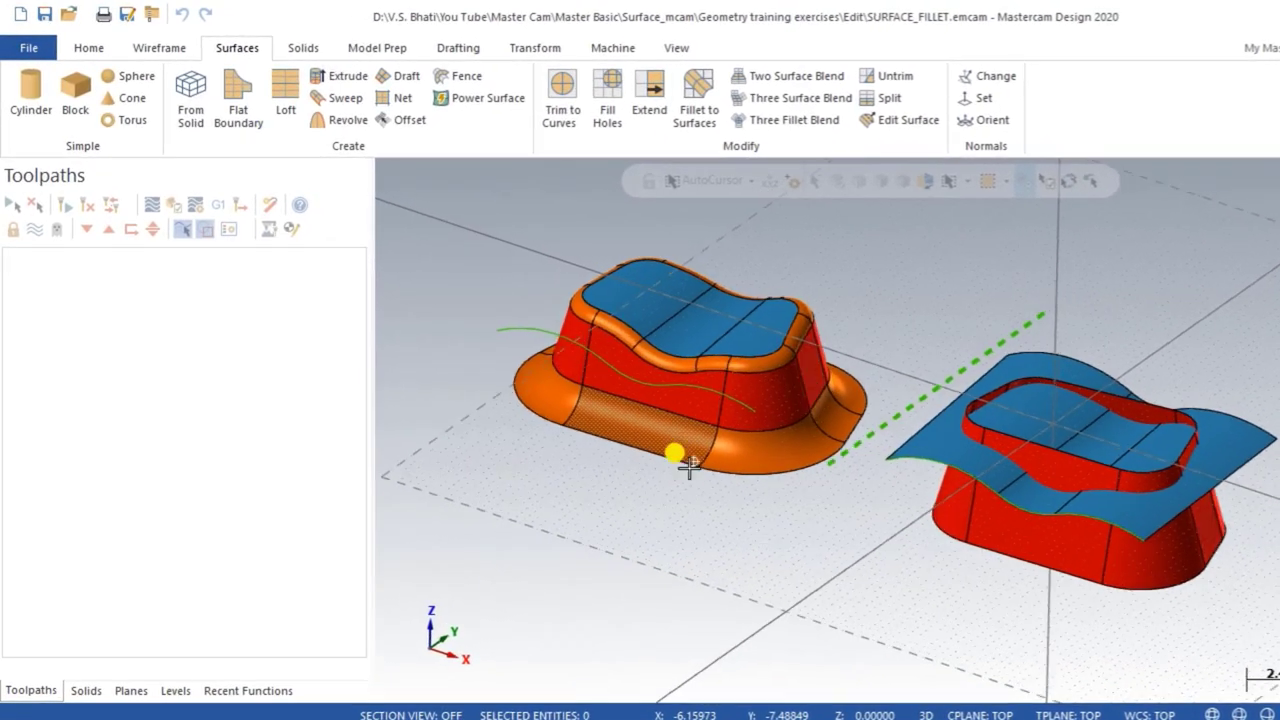
{"action": "middle_click_drag", "start_coordinate": [688, 466], "coordinate": [680, 450]}
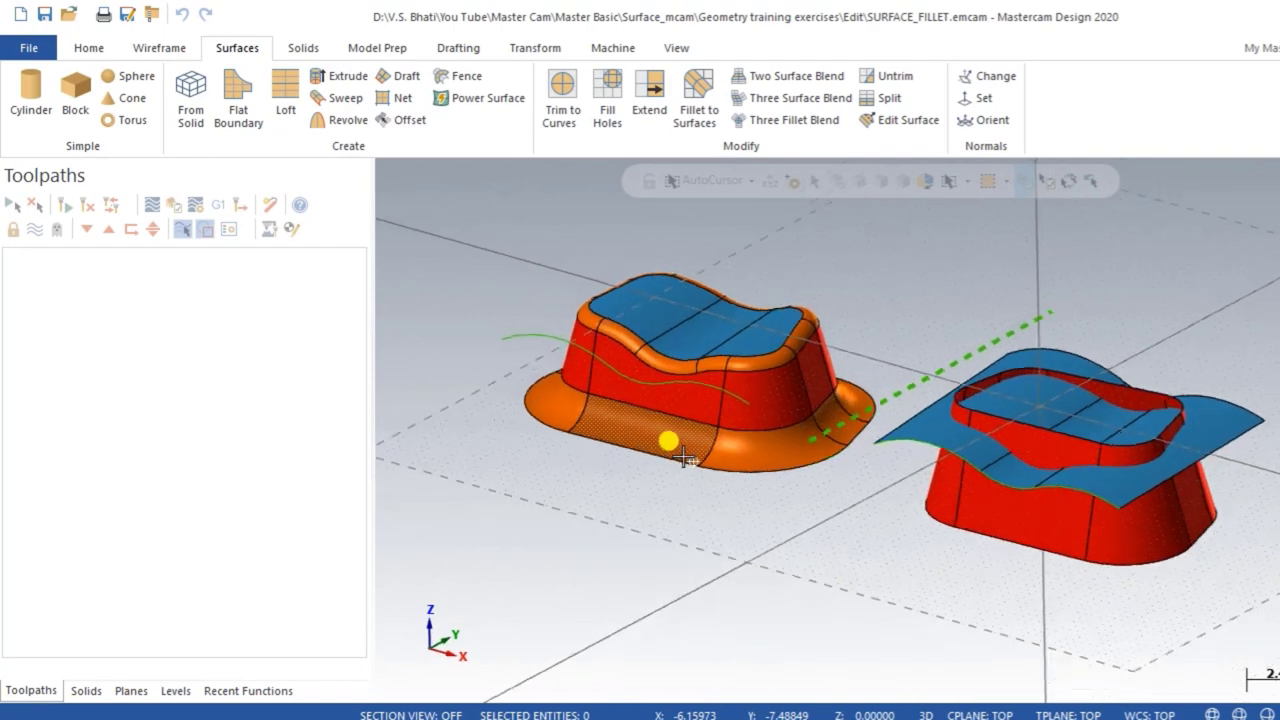
{"action": "left_click", "coordinate": [700, 88]}
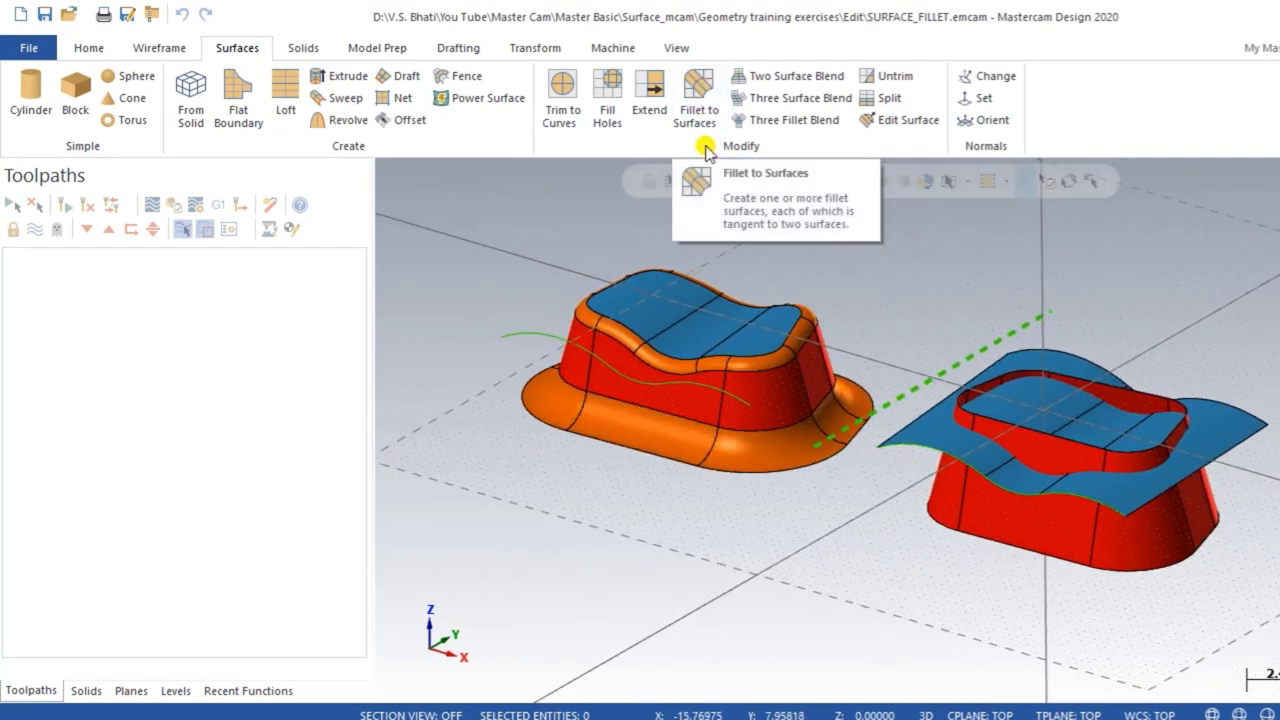
{"action": "left_click", "coordinate": [698, 88]}
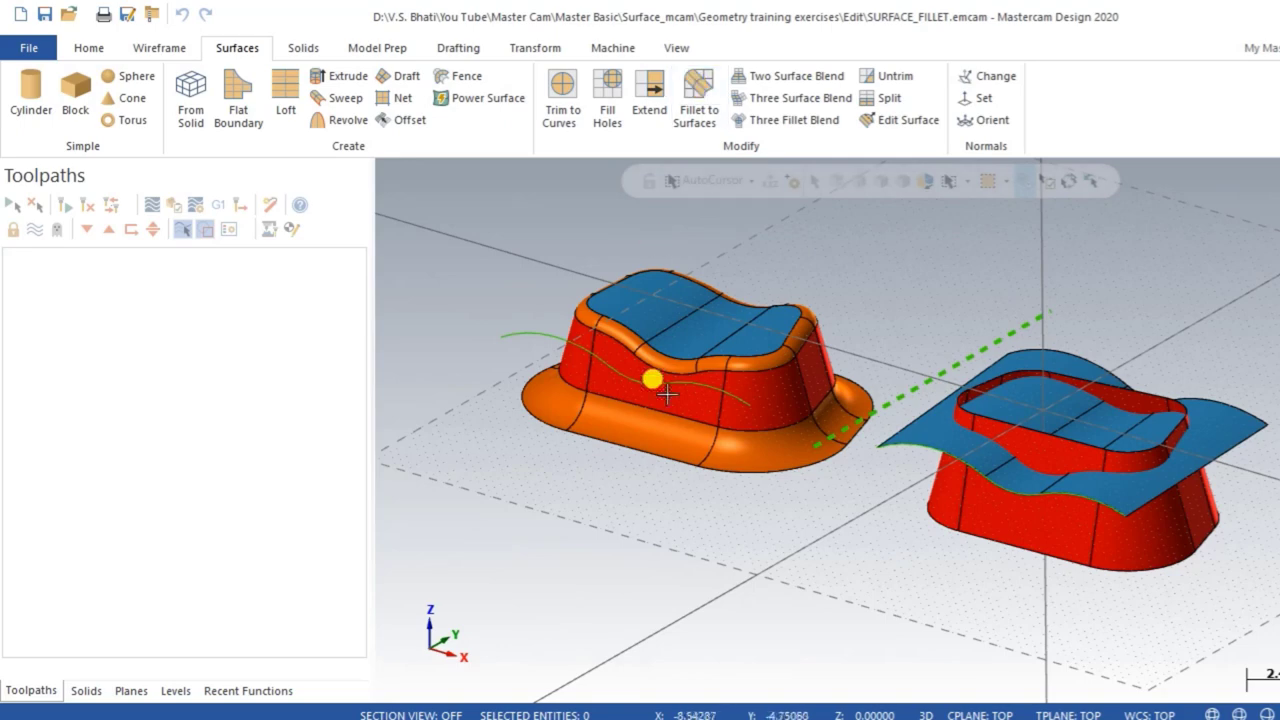
{"action": "mouse_move", "coordinate": [651, 374]}
{"action": "middle_mouse_down"}
{"action": "mouse_move", "coordinate": [680, 391]}
{"action": "mouse_move", "coordinate": [651, 383]}
{"action": "mouse_move", "coordinate": [667, 410]}
{"action": "mouse_move", "coordinate": [786, 403]}
{"action": "middle_mouse_up"}
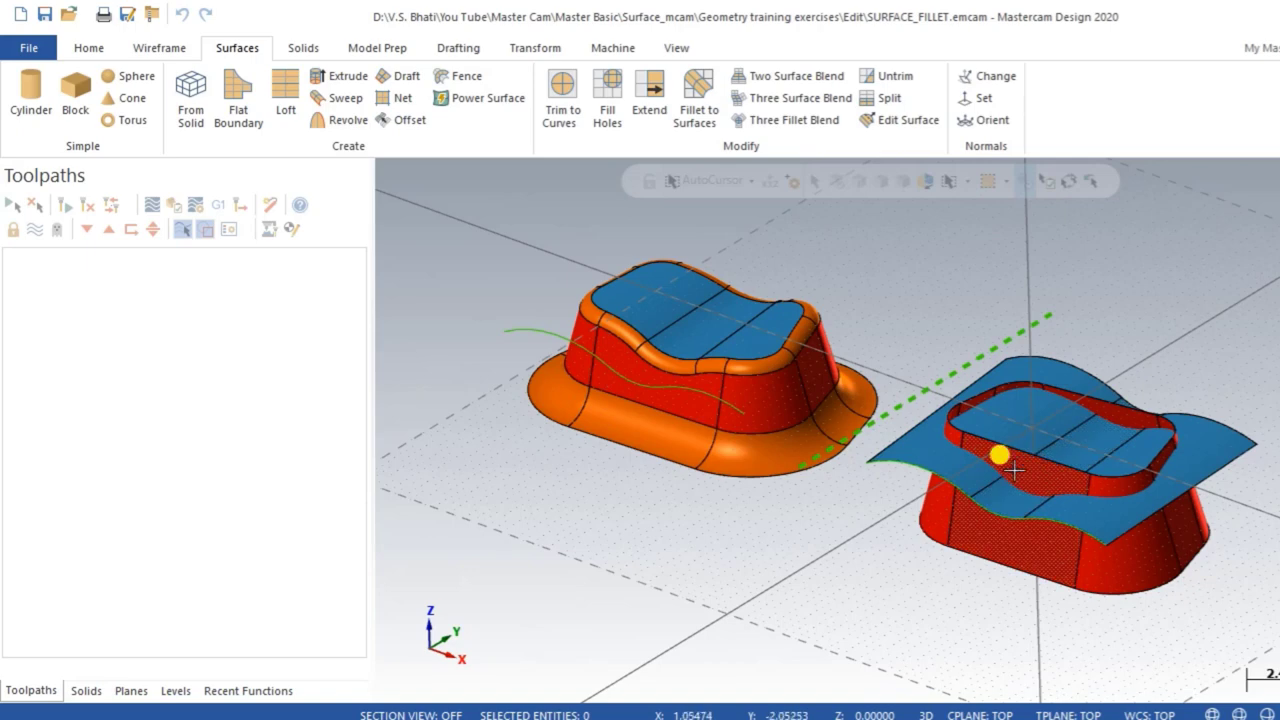
{"action": "mouse_move", "coordinate": [851, 466]}
{"action": "middle_mouse_down"}
{"action": "mouse_move", "coordinate": [826, 486]}
{"action": "mouse_move", "coordinate": [845, 472]}
{"action": "middle_mouse_up"}
{"action": "mouse_move", "coordinate": [1006, 477]}
{"action": "middle_mouse_down"}
{"action": "mouse_move", "coordinate": [1058, 503]}
{"action": "mouse_move", "coordinate": [1040, 493]}
{"action": "middle_mouse_up"}
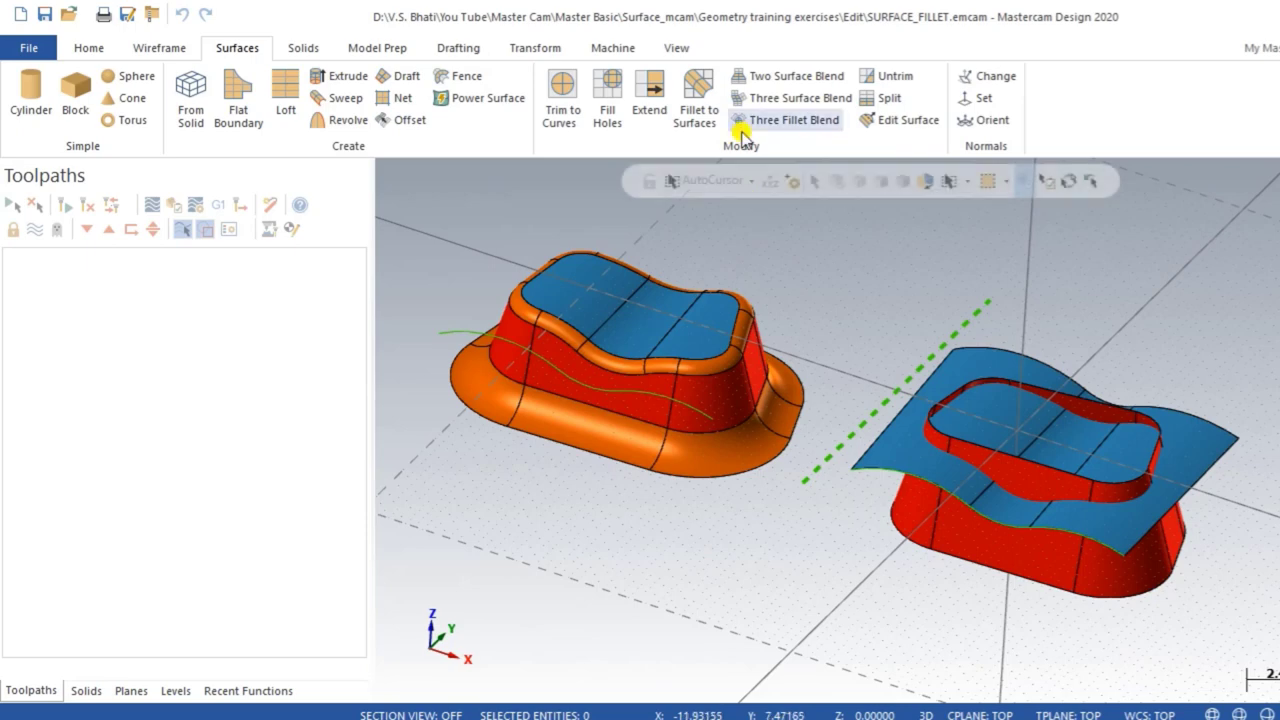
- Start Fillet to Surfaces with the right part's walls as set one and the flat sheet patches as set two
{"action": "left_click", "coordinate": [695, 95]}
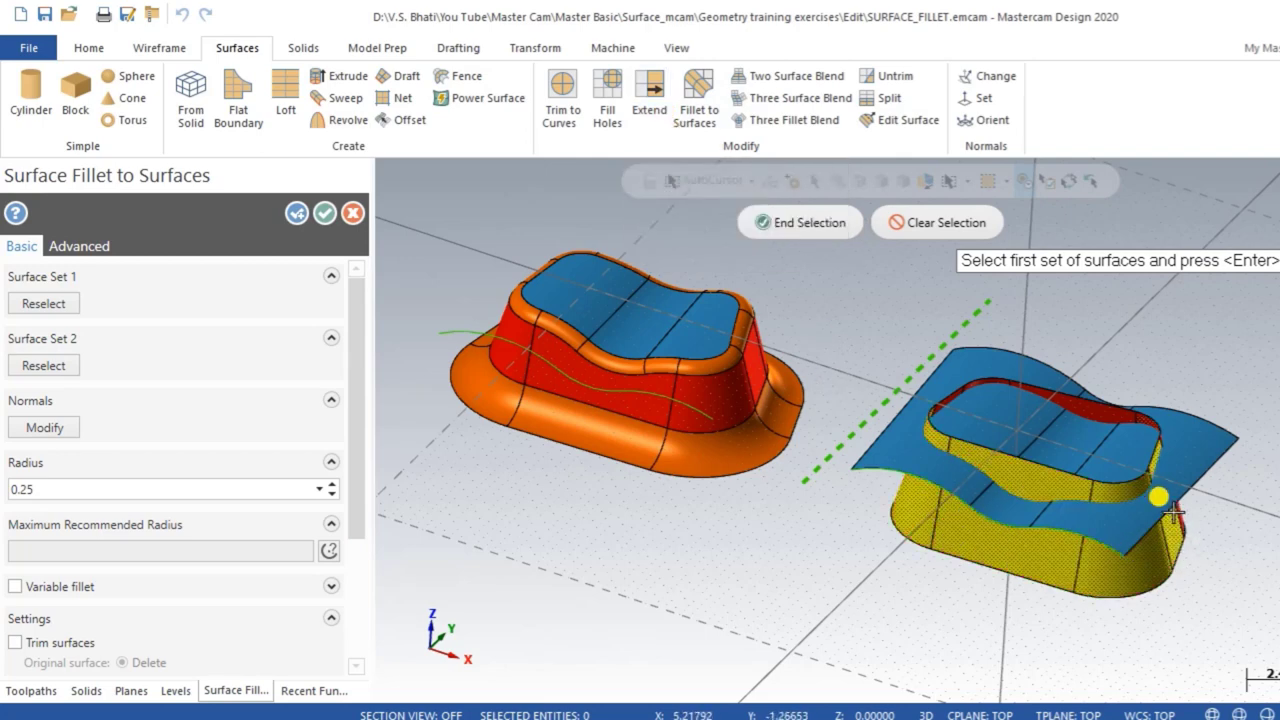
{"action": "scroll", "coordinate": [1142, 418], "scroll_direction": "up", "scroll_amount": 1}
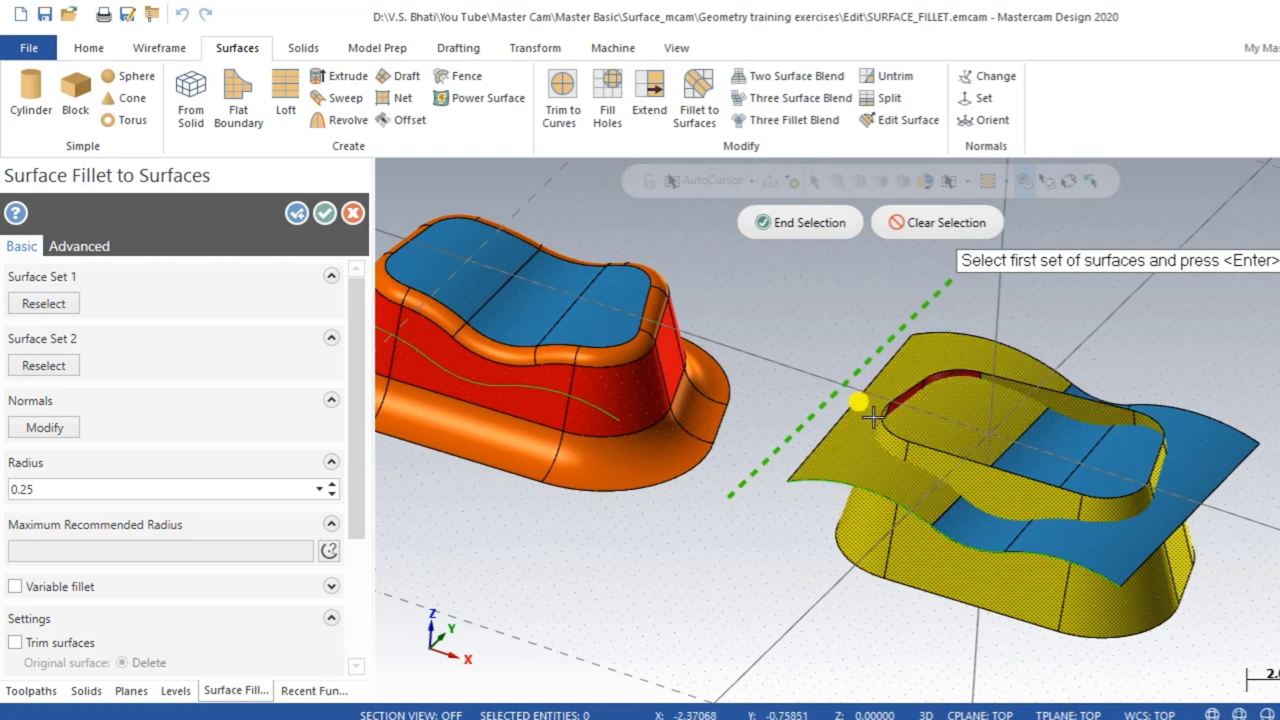
{"action": "scroll", "coordinate": [936, 390], "scroll_direction": "up", "scroll_amount": 1}
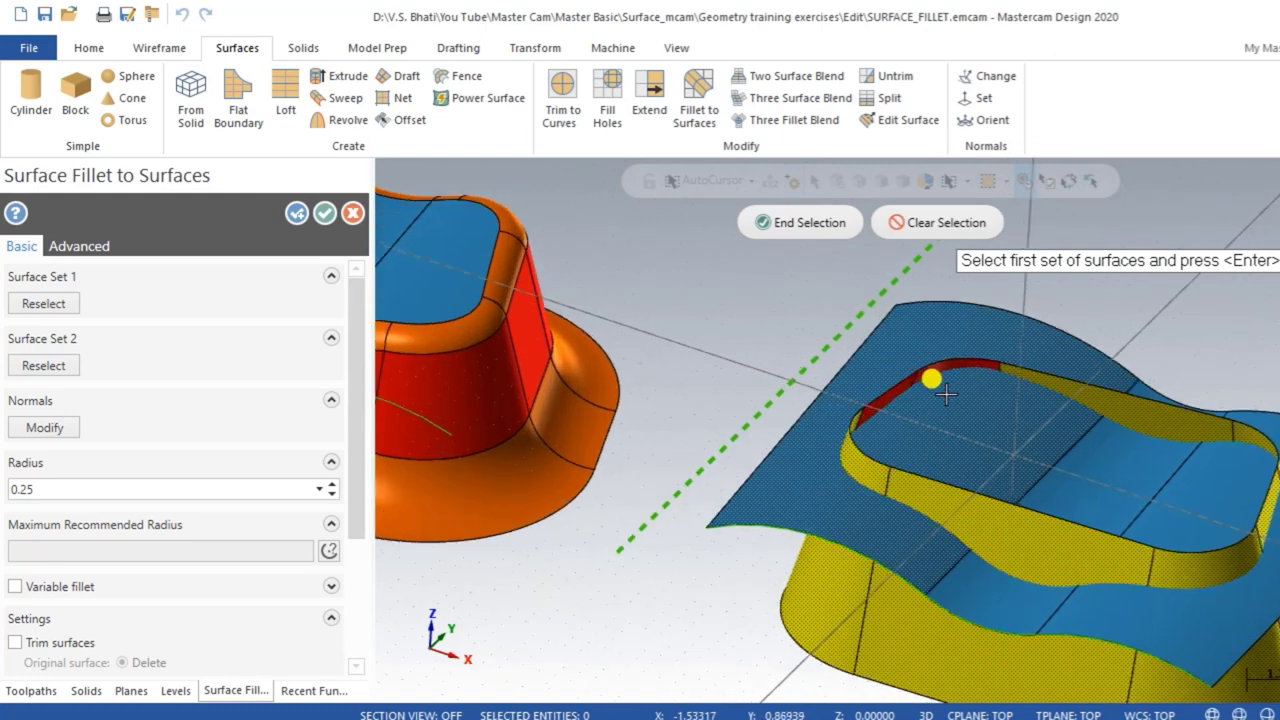
{"action": "scroll", "coordinate": [897, 451], "scroll_direction": "down", "scroll_amount": 1}
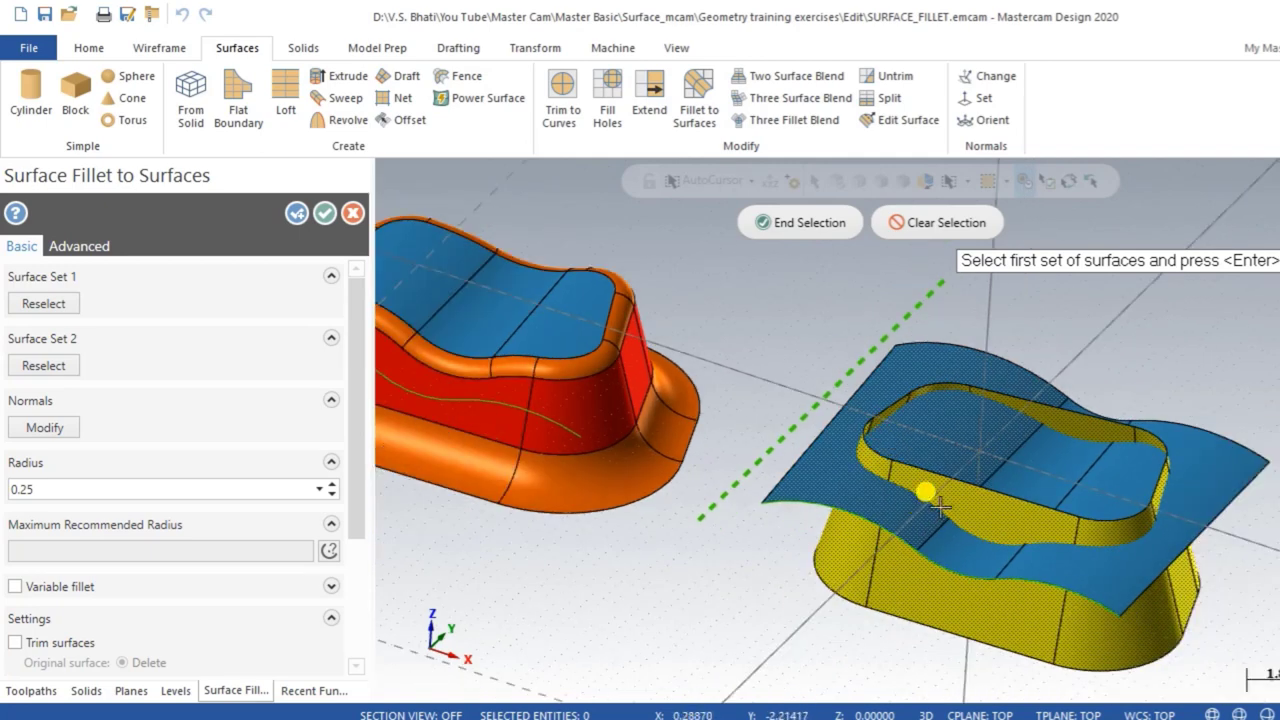
{"action": "left_click", "coordinate": [768, 228]}
{"action": "left_click", "coordinate": [835, 502]}
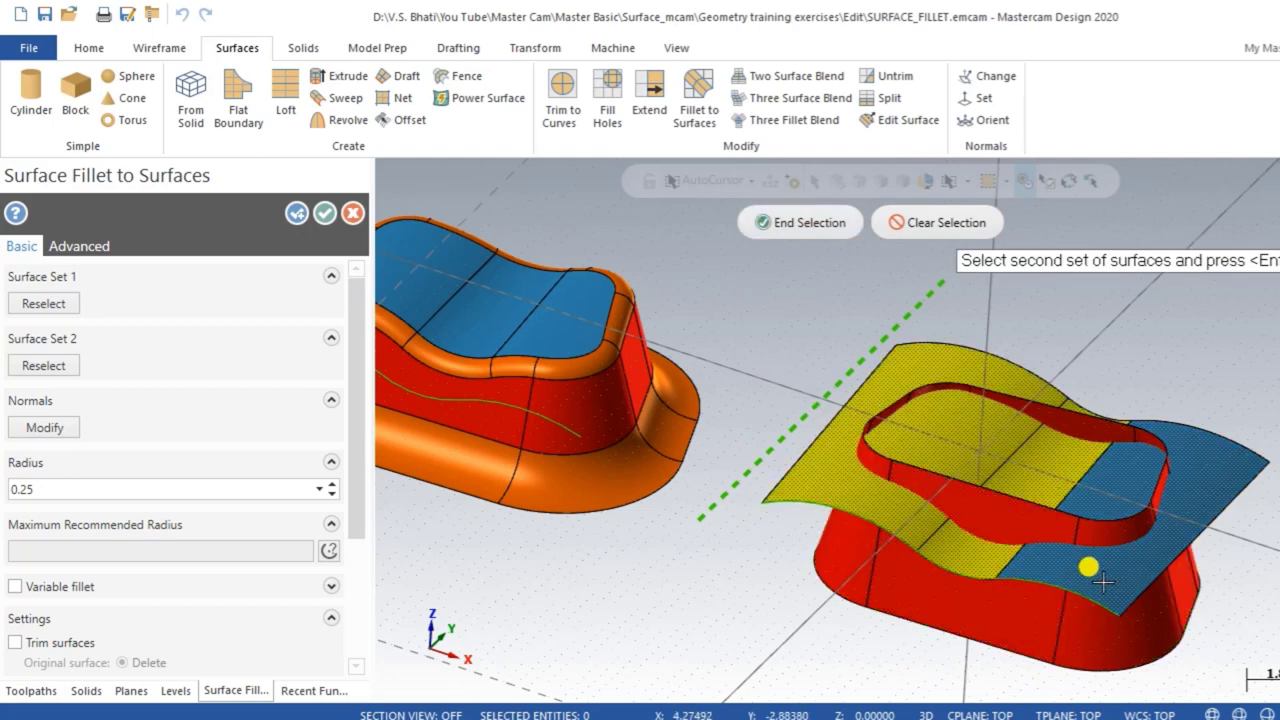
{"action": "left_click", "coordinate": [1070, 580]}
- Preview the fillet, enable Trim surfaces, set the radius to 0.35, and accept it
{"action": "left_click", "coordinate": [770, 222]}
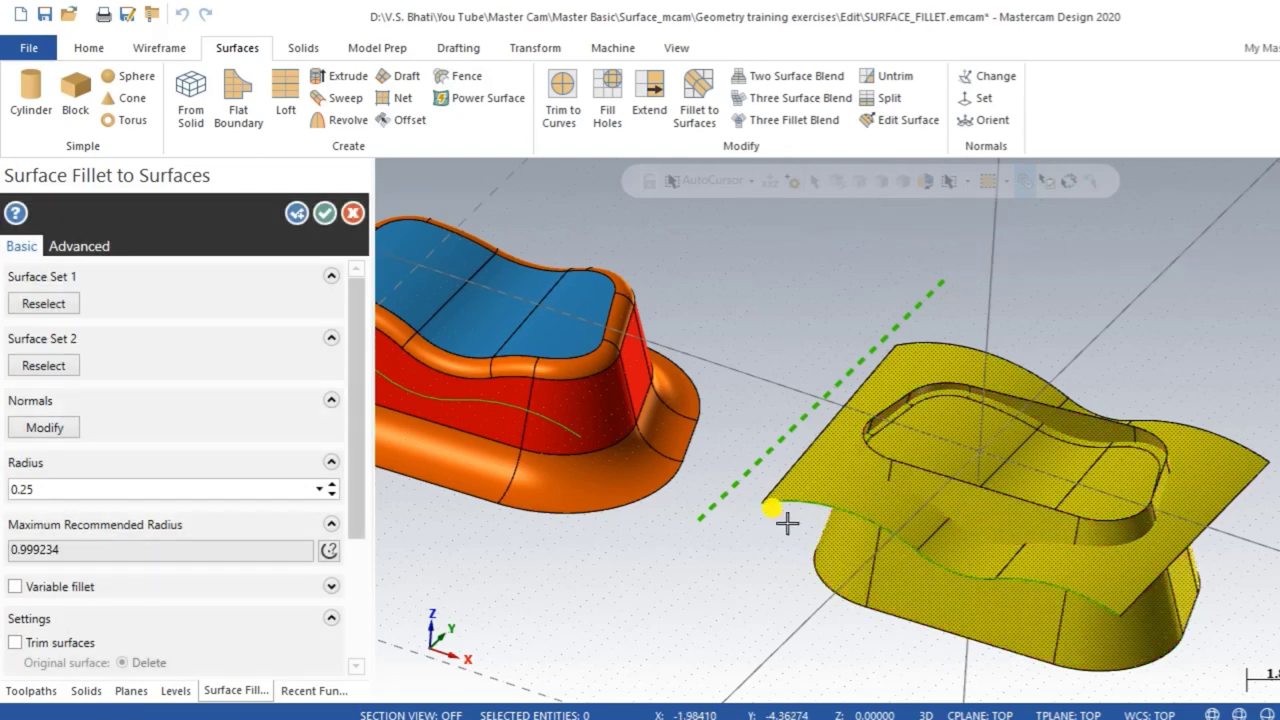
{"action": "mouse_move", "coordinate": [770, 577]}
{"action": "middle_mouse_down"}
{"action": "mouse_move", "coordinate": [766, 535]}
{"action": "mouse_move", "coordinate": [730, 583]}
{"action": "middle_mouse_up"}
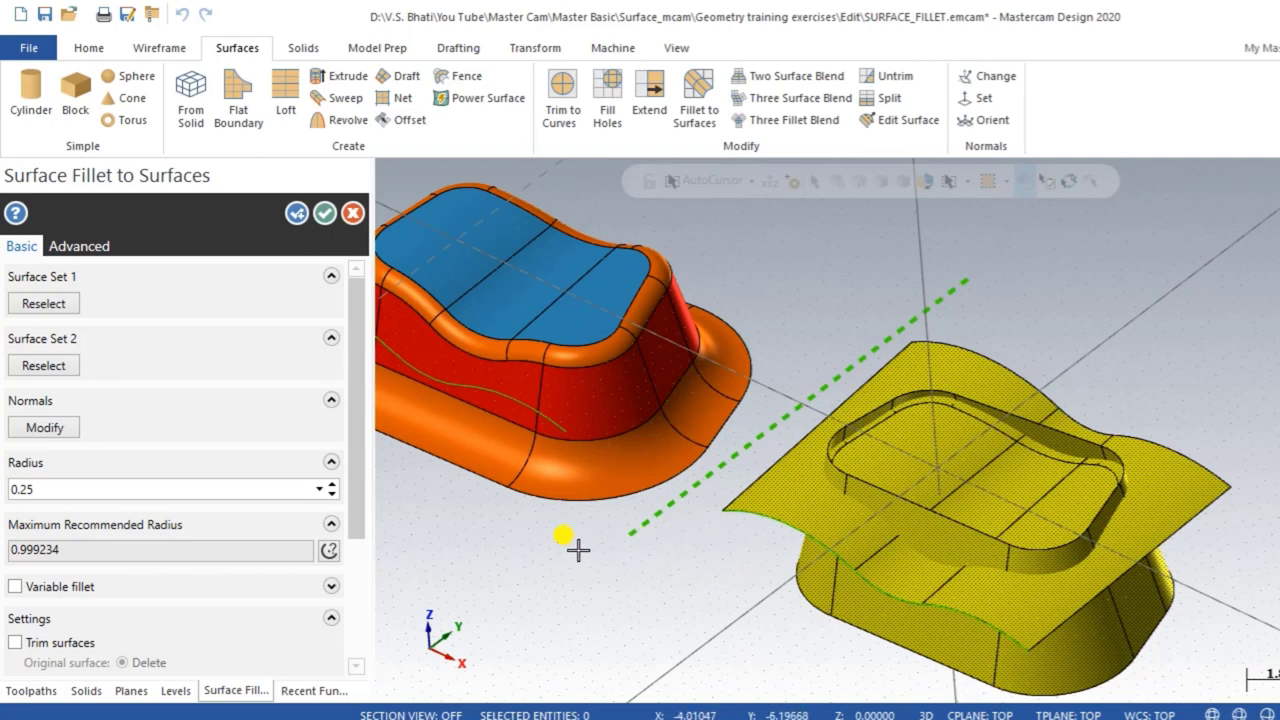
{"action": "left_click", "coordinate": [26, 640]}
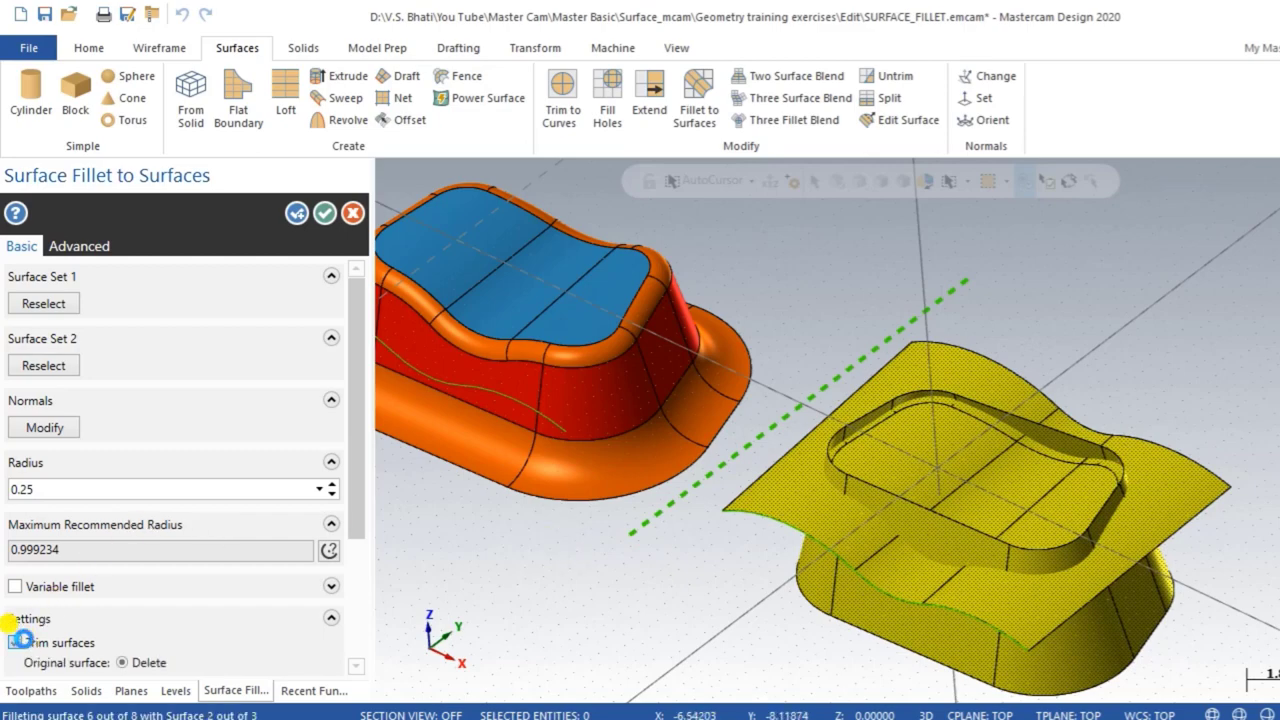
{"action": "mouse_move", "coordinate": [638, 653]}
{"action": "middle_mouse_down"}
{"action": "mouse_move", "coordinate": [754, 480]}
{"action": "mouse_move", "coordinate": [734, 514]}
{"action": "mouse_move", "coordinate": [748, 505]}
{"action": "middle_mouse_up"}
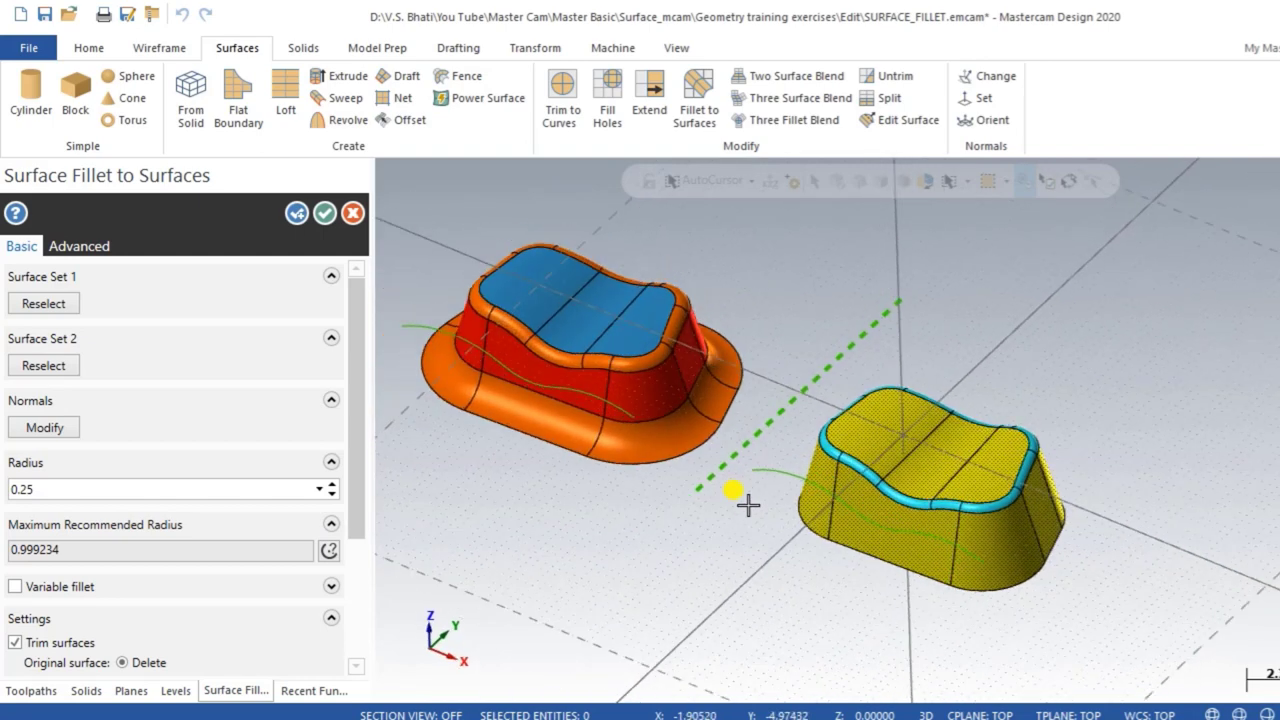
{"action": "mouse_move", "coordinate": [362, 480]}
{"action": "left_mouse_down"}
{"action": "mouse_move", "coordinate": [356, 560]}
{"action": "mouse_move", "coordinate": [330, 481]}
{"action": "left_mouse_up"}
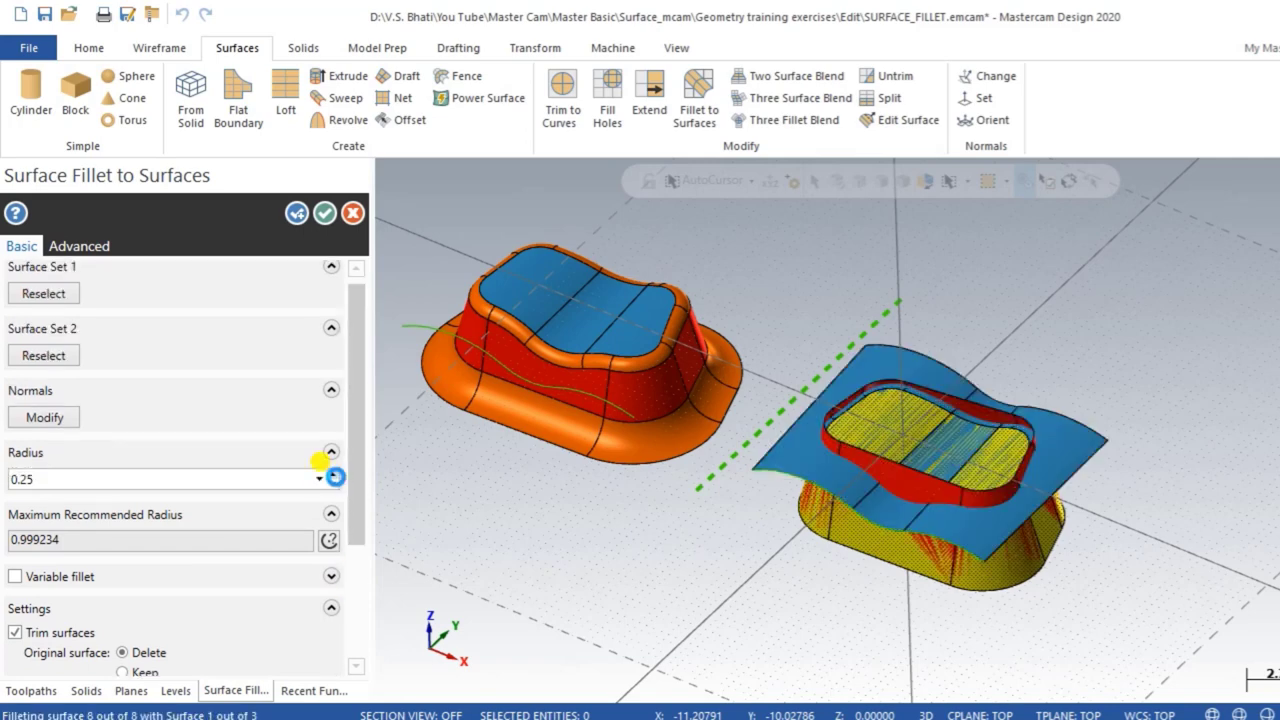
{"action": "left_click", "coordinate": [332, 475]}
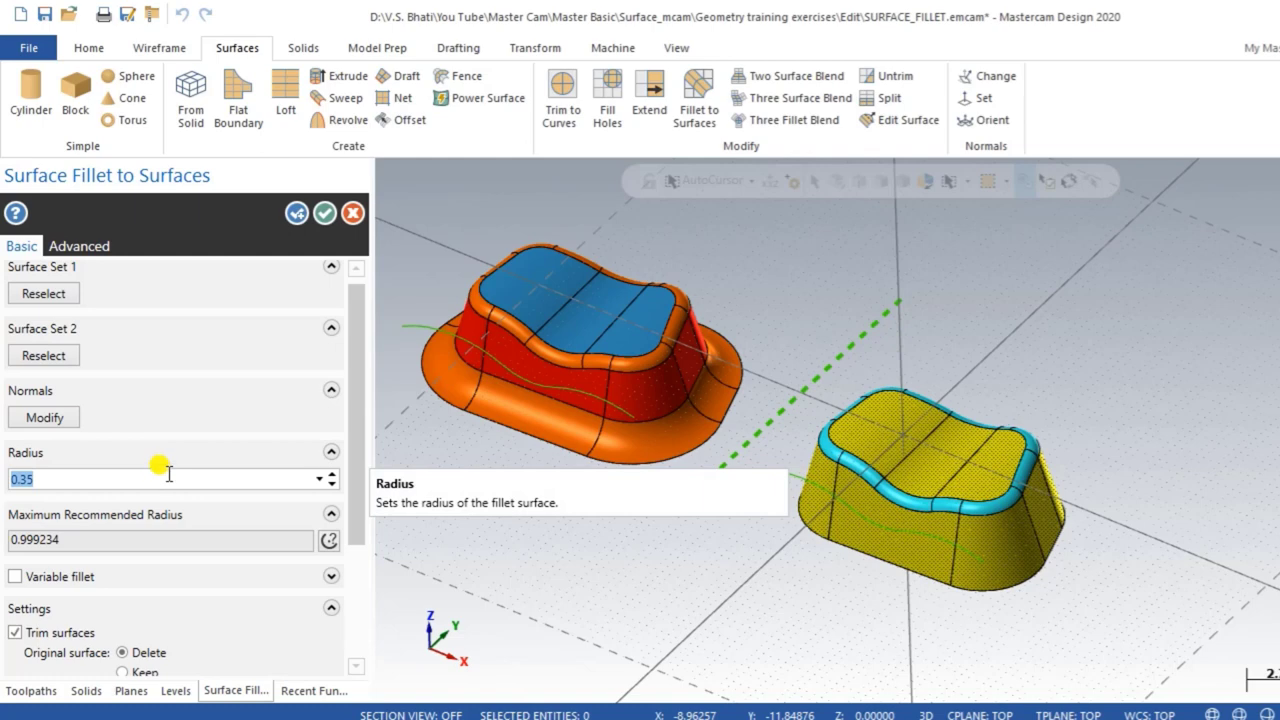
{"action": "left_click", "coordinate": [324, 213]}
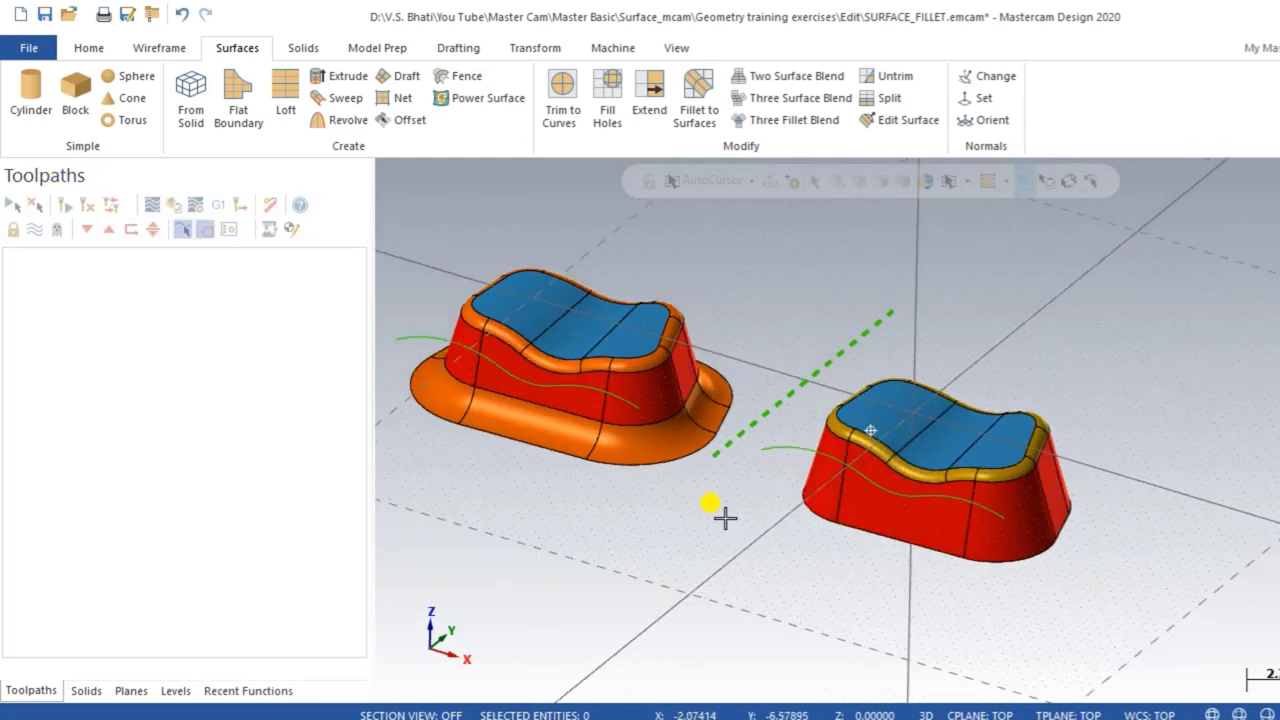
- Open 2 SURFACE BLEND.emcam and orbit to view the green example blend and separate tapered pieces
{"action": "mouse_move", "coordinate": [711, 514]}
{"action": "middle_mouse_down"}
{"action": "mouse_move", "coordinate": [757, 505]}
{"action": "mouse_move", "coordinate": [674, 531]}
{"action": "mouse_move", "coordinate": [737, 520]}
{"action": "mouse_move", "coordinate": [752, 494]}
{"action": "mouse_move", "coordinate": [706, 531]}
{"action": "mouse_move", "coordinate": [680, 517]}
{"action": "mouse_move", "coordinate": [695, 540]}
{"action": "middle_mouse_up"}
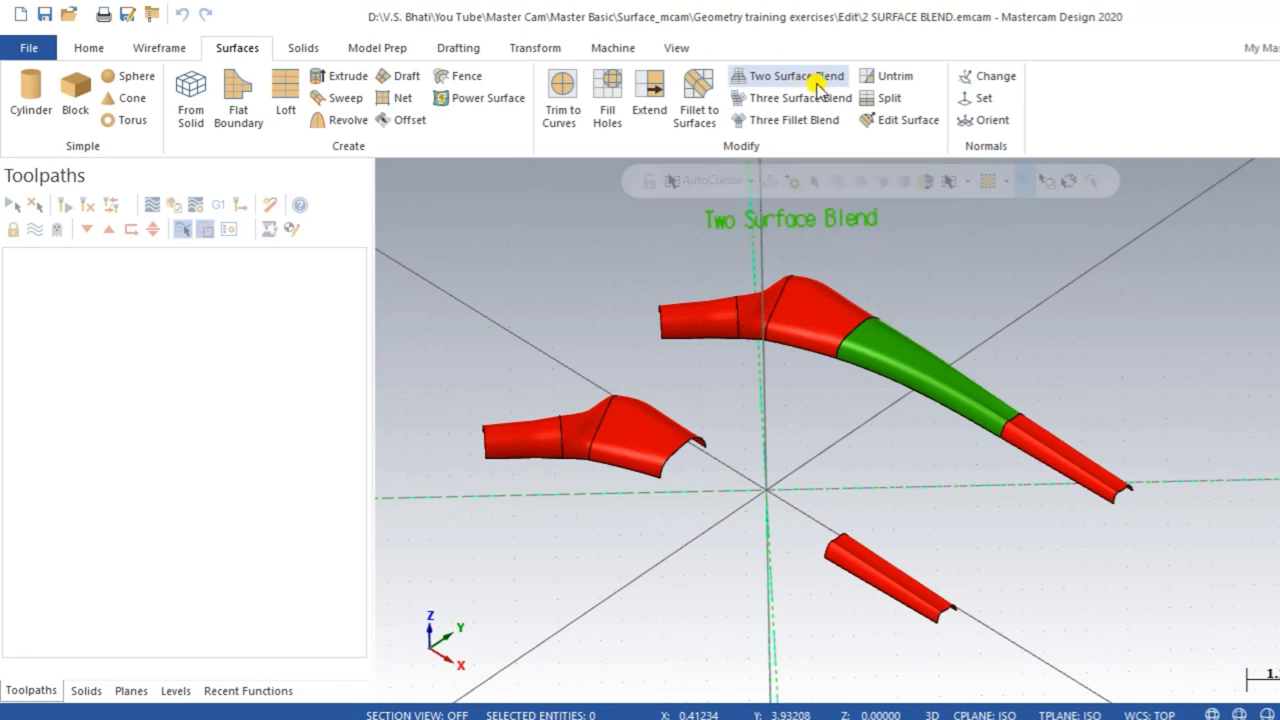
{"action": "middle_click_drag", "start_coordinate": [715, 578], "coordinate": [708, 573]}
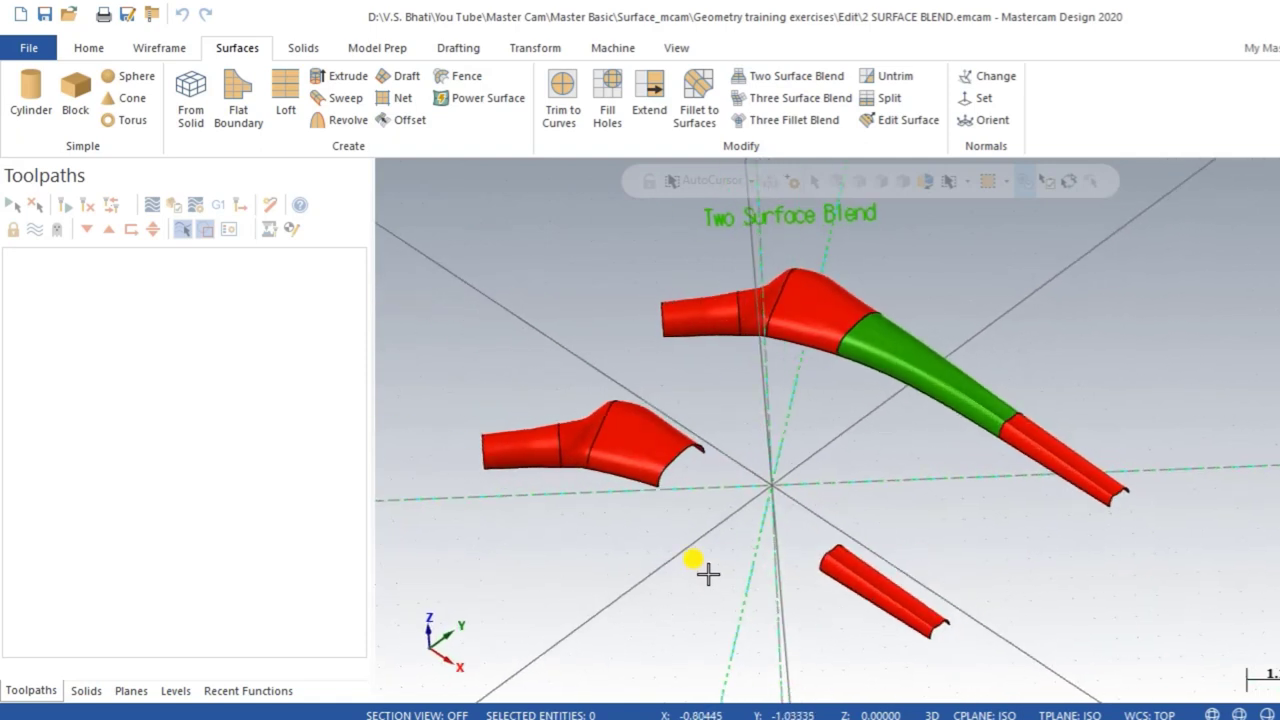
{"action": "mouse_move", "coordinate": [708, 573]}
{"action": "middle_mouse_down"}
{"action": "mouse_move", "coordinate": [726, 560]}
{"action": "mouse_move", "coordinate": [703, 591]}
{"action": "mouse_move", "coordinate": [698, 570]}
{"action": "mouse_move", "coordinate": [707, 587]}
{"action": "middle_mouse_up"}
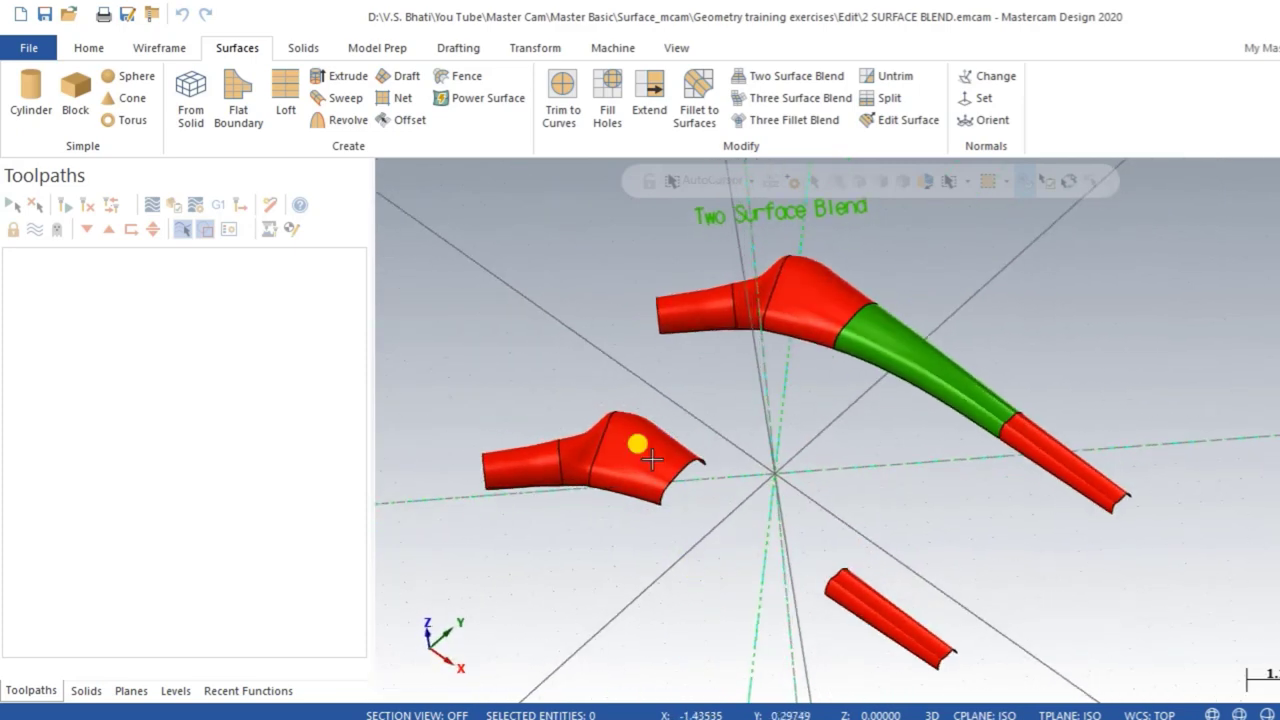
{"action": "left_click", "coordinate": [811, 283]}
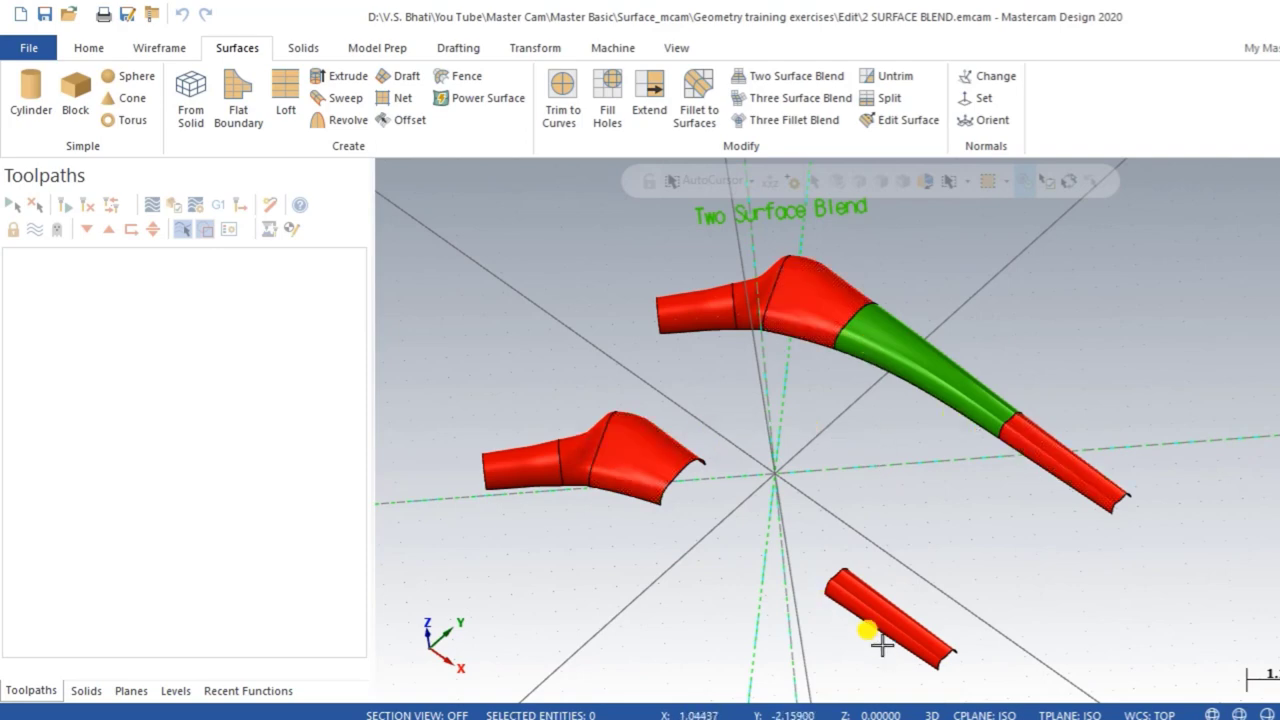
{"action": "mouse_move", "coordinate": [806, 580]}
{"action": "middle_mouse_down"}
{"action": "mouse_move", "coordinate": [714, 554]}
{"action": "mouse_move", "coordinate": [737, 573]}
{"action": "mouse_move", "coordinate": [731, 563]}
{"action": "middle_mouse_up"}
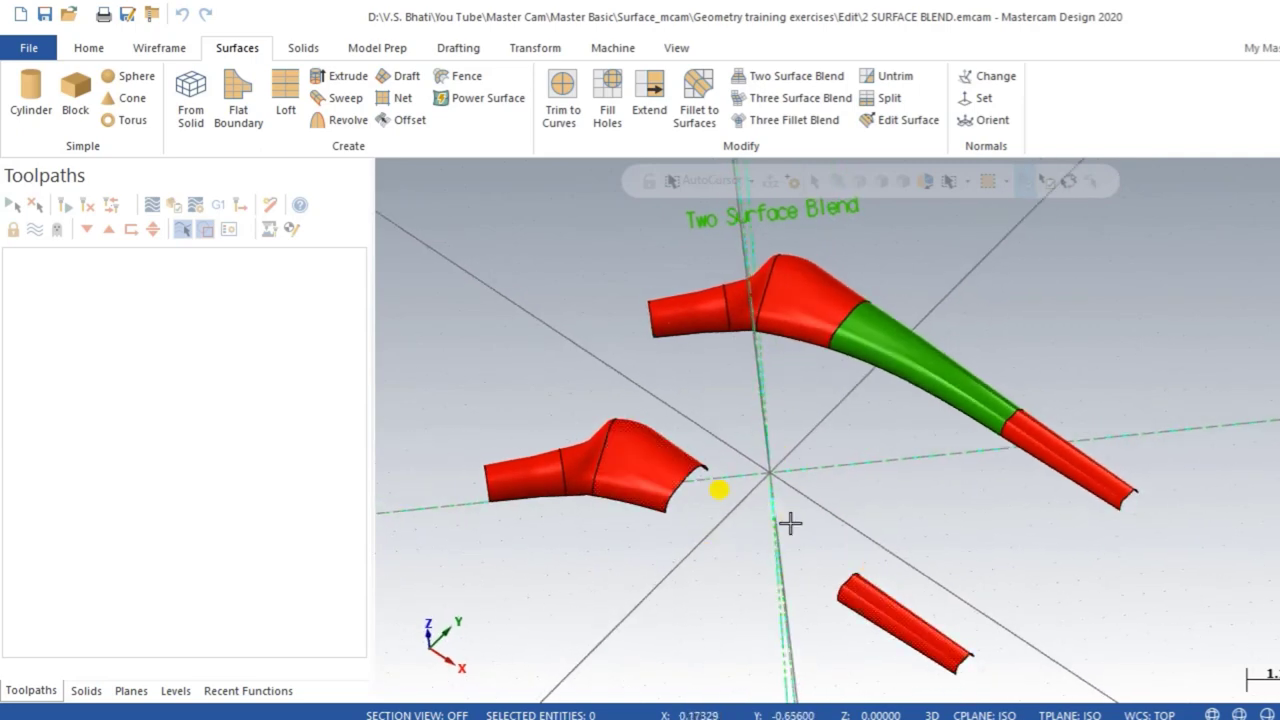
{"action": "left_click", "coordinate": [780, 315]}
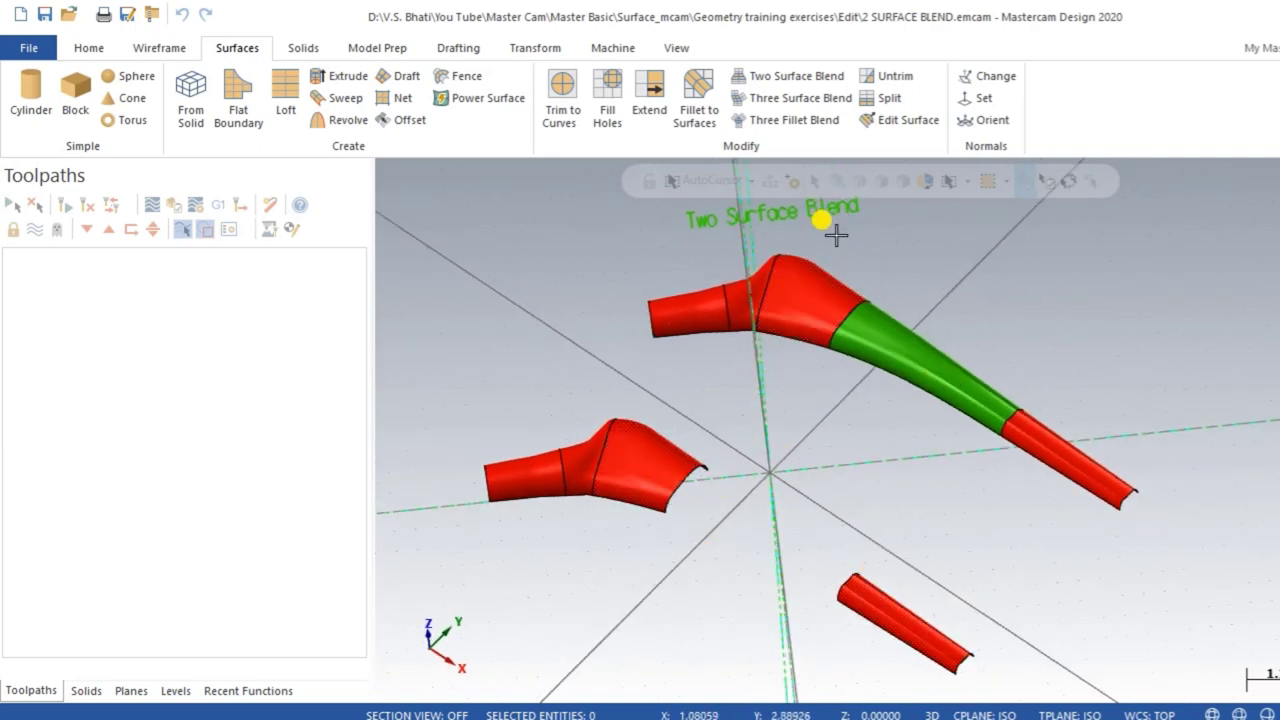
- Blend the lower-left surface into the lower tube with a Two Surface Blend at the picked tangent positions
{"action": "left_click", "coordinate": [793, 80]}
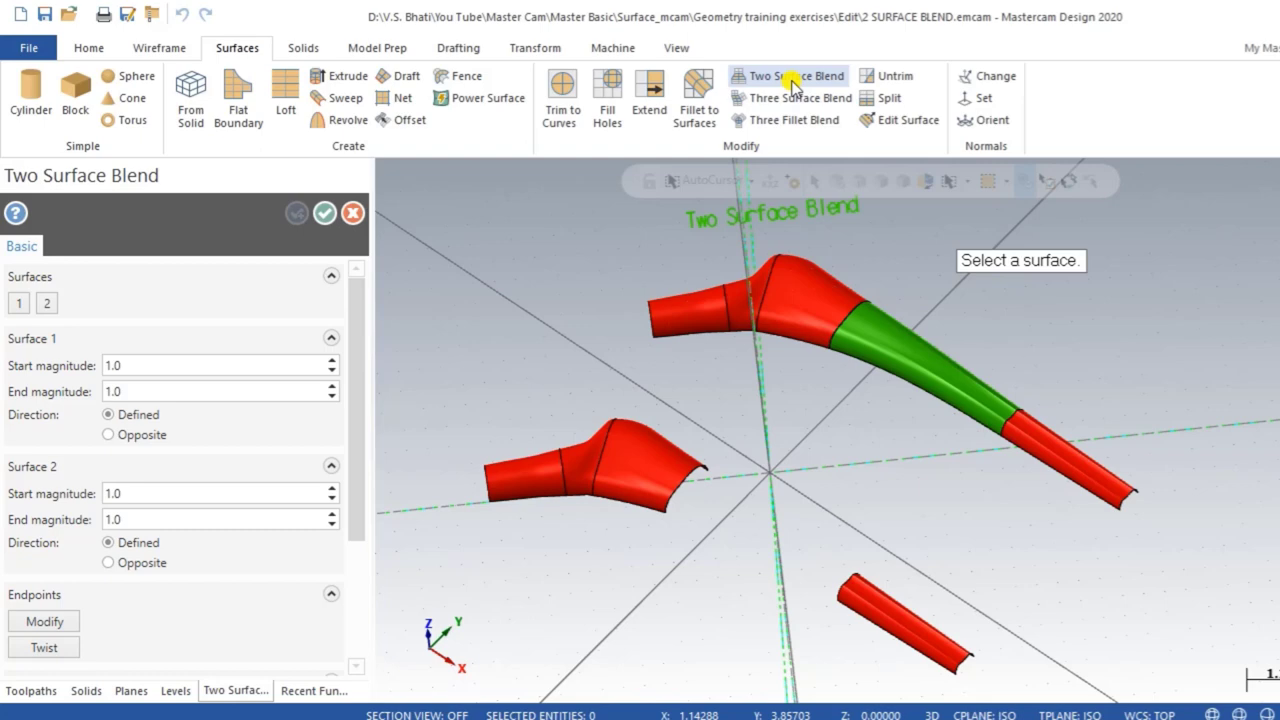
{"action": "left_click", "coordinate": [640, 467]}
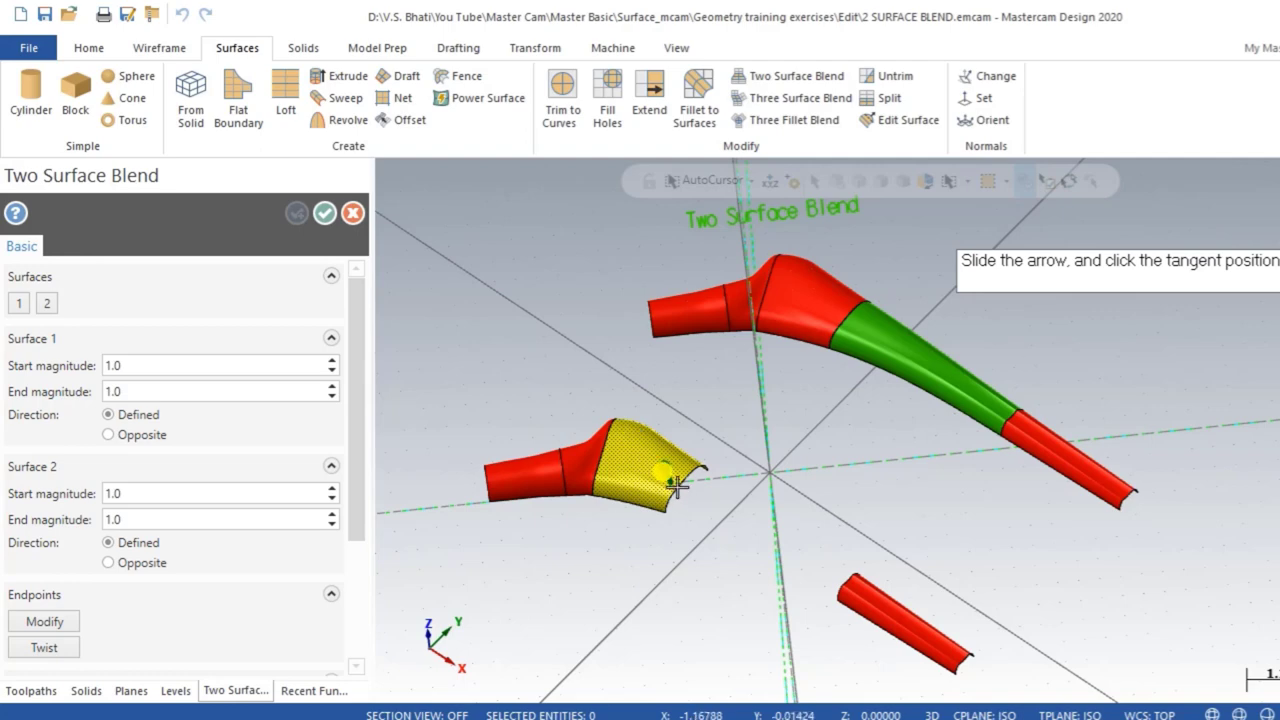
{"action": "left_click", "coordinate": [707, 517]}
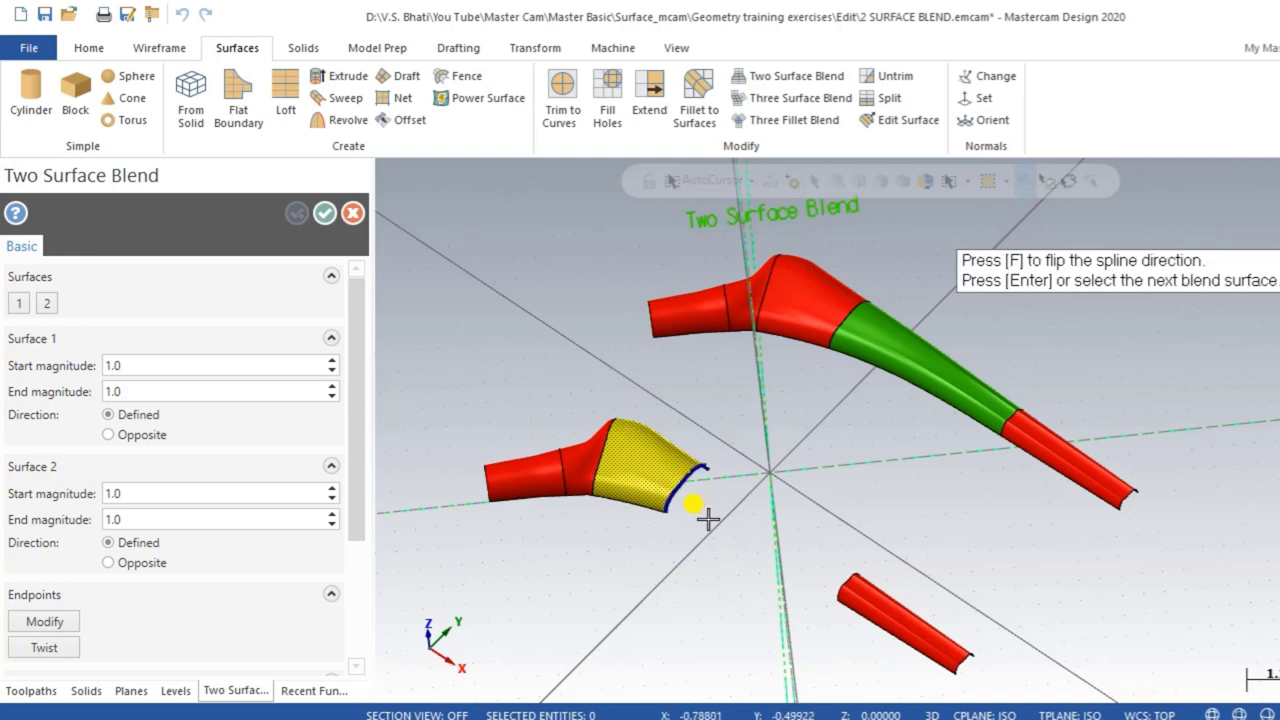
{"action": "scroll", "coordinate": [822, 590], "scroll_direction": "up", "scroll_amount": 3}
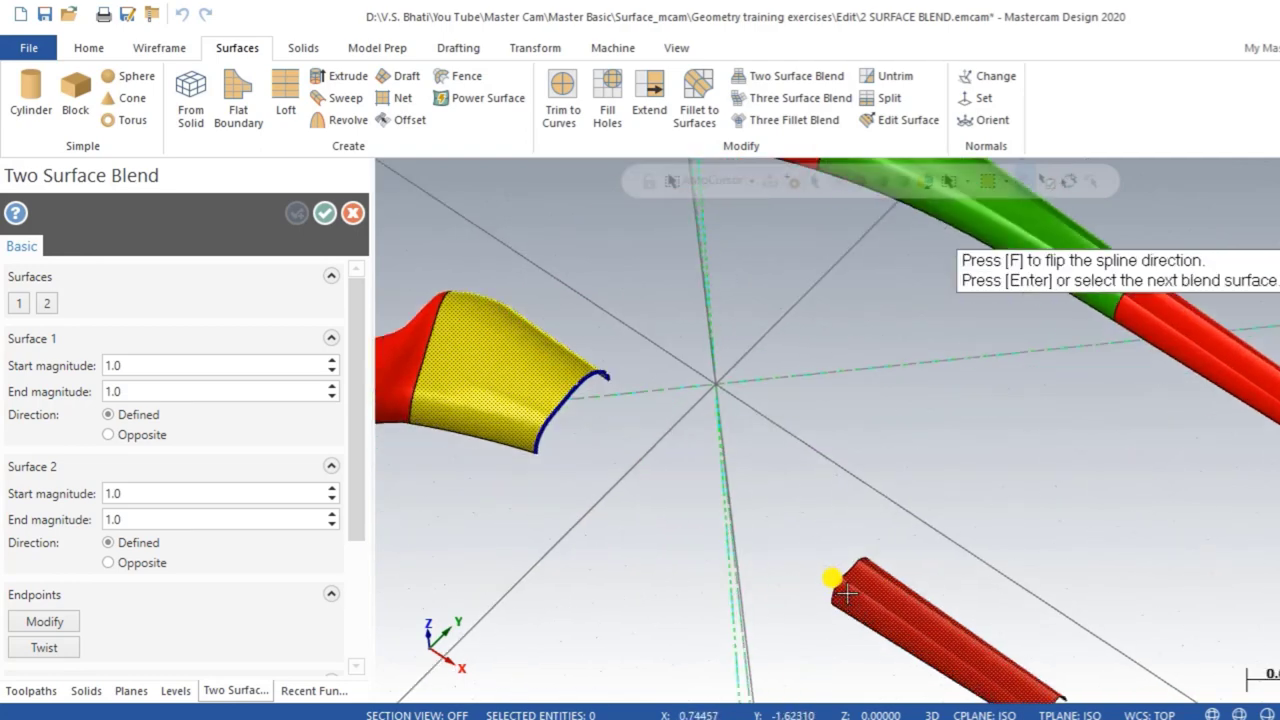
{"action": "left_click", "coordinate": [848, 600]}
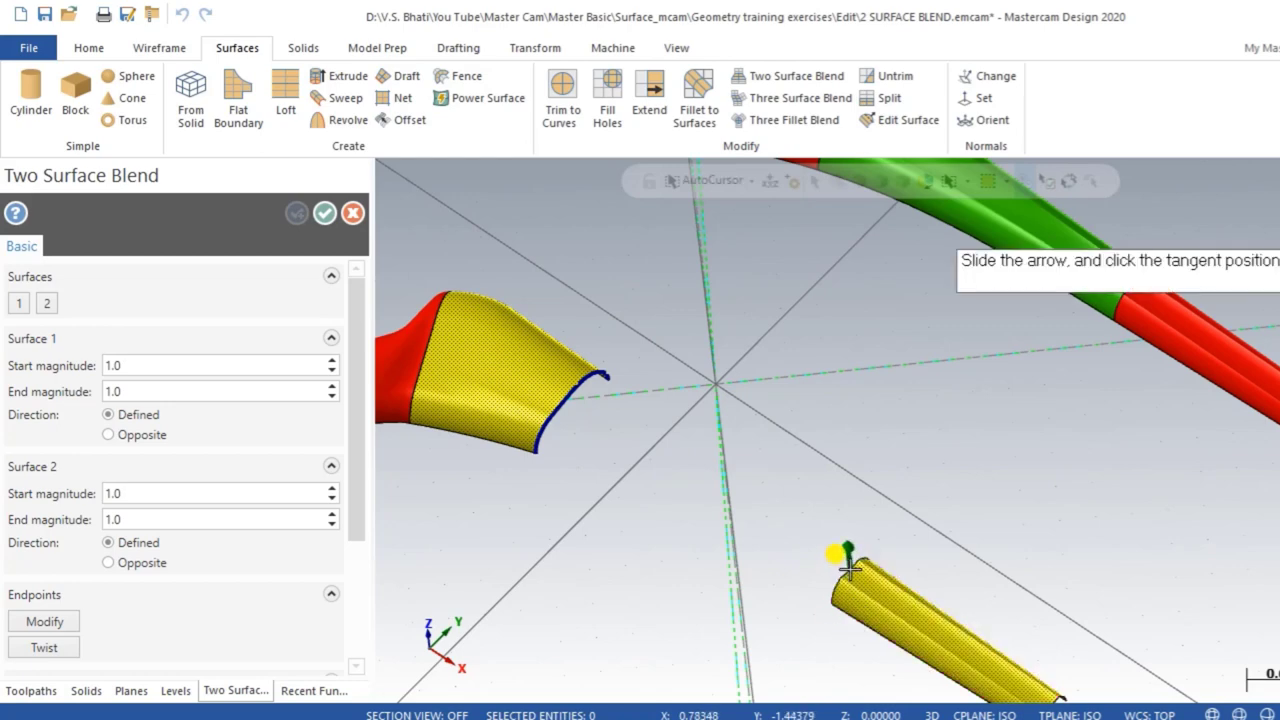
{"action": "left_click", "coordinate": [840, 563]}
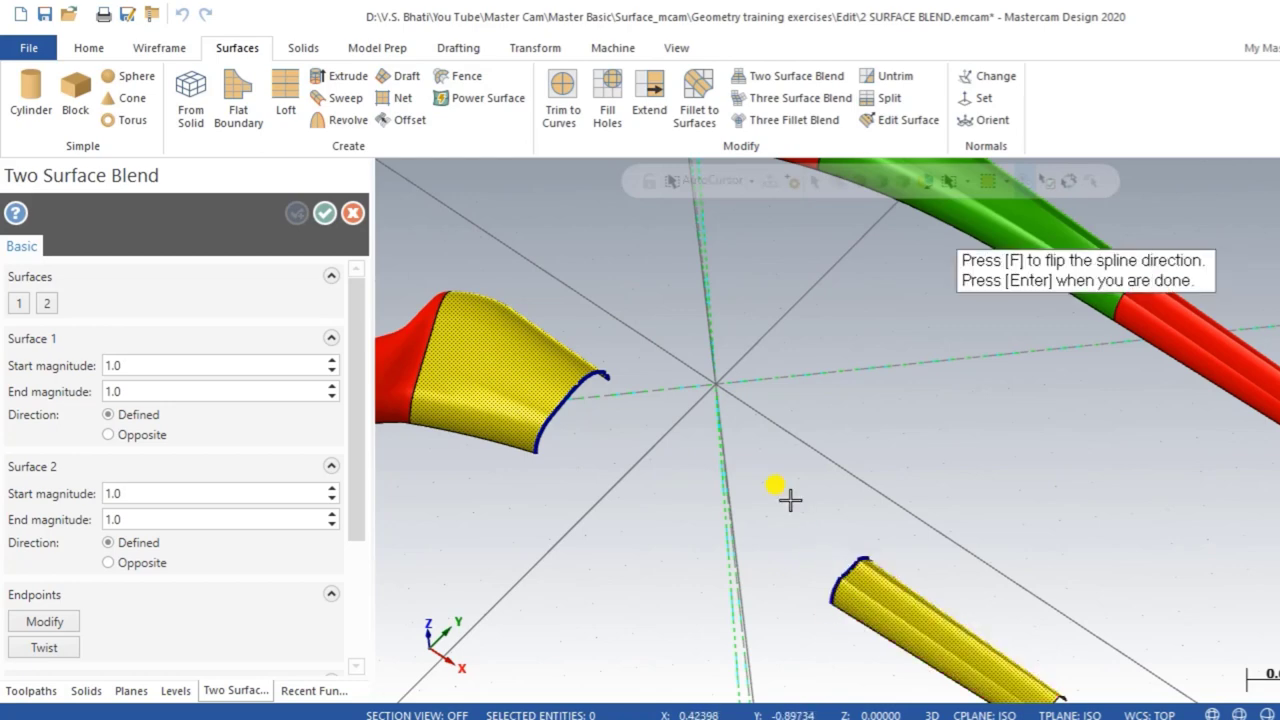
{"action": "key", "text": "Return"}
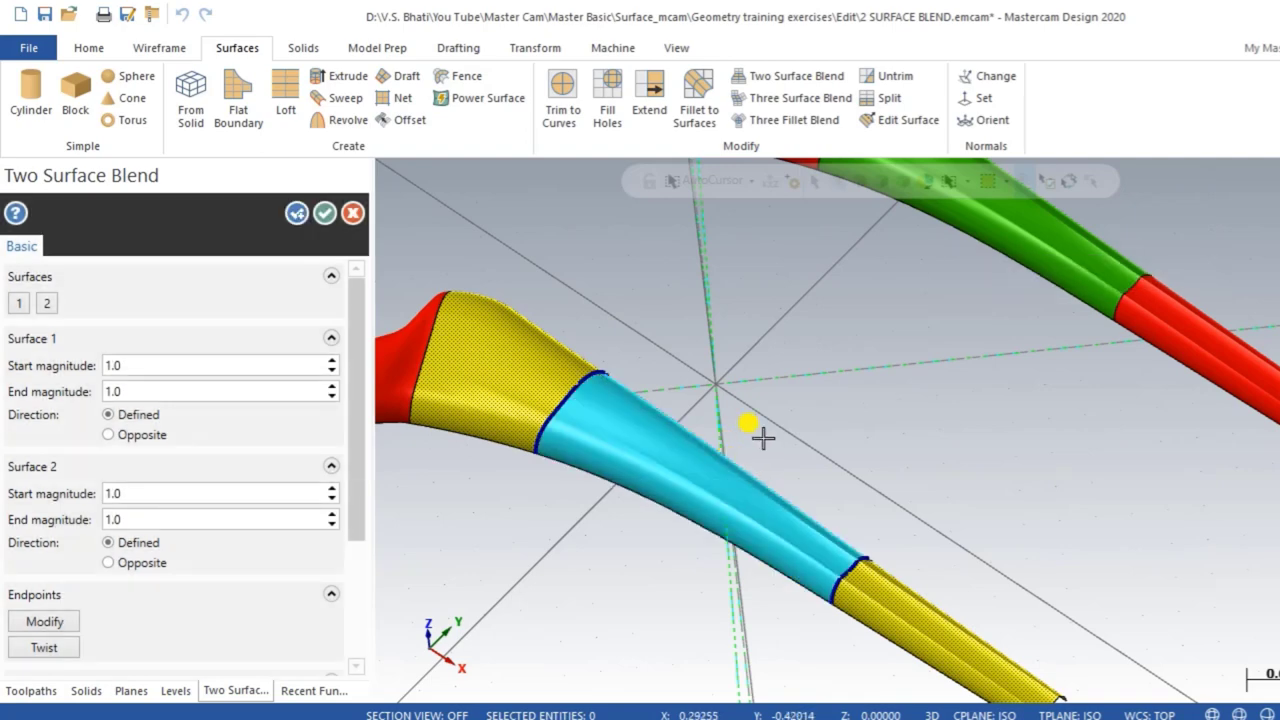
- Orbit around the new blend to compare both tube models
{"action": "scroll", "coordinate": [762, 437], "scroll_direction": "down", "scroll_amount": 5}
{"action": "mouse_move", "coordinate": [657, 457]}
{"action": "middle_mouse_down"}
{"action": "mouse_move", "coordinate": [657, 515]}
{"action": "mouse_move", "coordinate": [640, 523]}
{"action": "mouse_move", "coordinate": [649, 537]}
{"action": "mouse_move", "coordinate": [690, 480]}
{"action": "mouse_move", "coordinate": [686, 543]}
{"action": "mouse_move", "coordinate": [674, 491]}
{"action": "mouse_move", "coordinate": [657, 514]}
{"action": "mouse_move", "coordinate": [666, 480]}
{"action": "mouse_move", "coordinate": [634, 548]}
{"action": "mouse_move", "coordinate": [634, 514]}
{"action": "mouse_move", "coordinate": [654, 531]}
{"action": "mouse_move", "coordinate": [658, 507]}
{"action": "mouse_move", "coordinate": [686, 506]}
{"action": "mouse_move", "coordinate": [626, 514]}
{"action": "mouse_move", "coordinate": [640, 526]}
{"action": "mouse_move", "coordinate": [619, 548]}
{"action": "middle_mouse_up"}
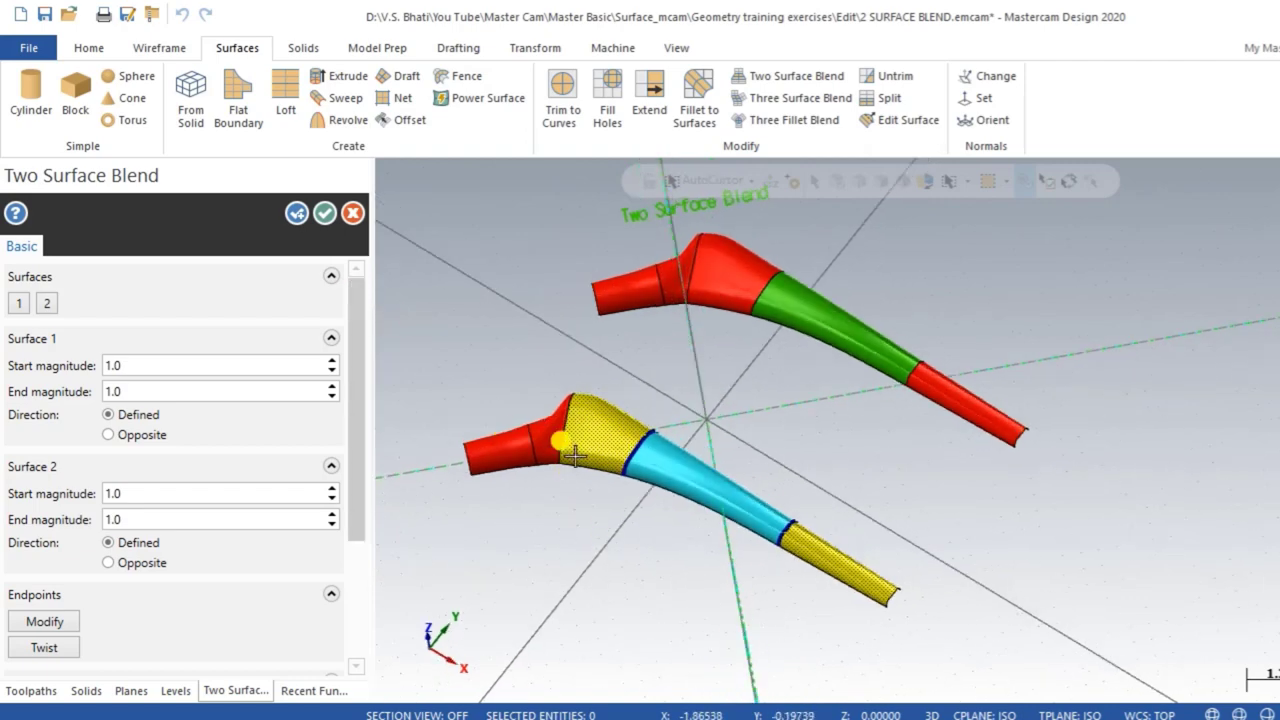
{"action": "mouse_move", "coordinate": [425, 331]}
{"action": "middle_mouse_down"}
{"action": "mouse_move", "coordinate": [566, 466]}
{"action": "mouse_move", "coordinate": [550, 352]}
{"action": "mouse_move", "coordinate": [383, 312]}
{"action": "middle_mouse_up"}
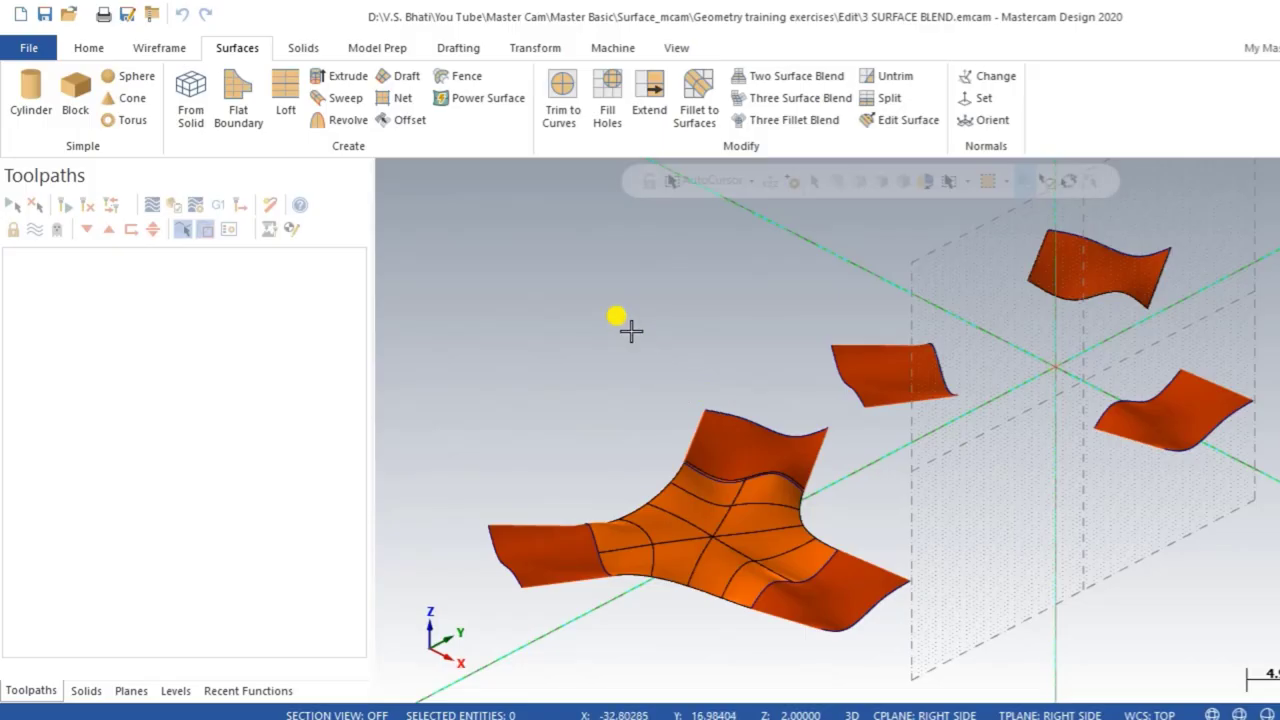
- Switch off Show Grid on the View tab and orbit around the three orange patches
{"action": "scroll", "coordinate": [630, 330], "scroll_direction": "down", "scroll_amount": 1}
{"action": "mouse_move", "coordinate": [630, 330]}
{"action": "middle_mouse_down"}
{"action": "mouse_move", "coordinate": [584, 347]}
{"action": "mouse_move", "coordinate": [586, 334]}
{"action": "mouse_move", "coordinate": [609, 334]}
{"action": "mouse_move", "coordinate": [569, 354]}
{"action": "mouse_move", "coordinate": [563, 343]}
{"action": "mouse_move", "coordinate": [595, 360]}
{"action": "mouse_move", "coordinate": [606, 349]}
{"action": "mouse_move", "coordinate": [591, 343]}
{"action": "mouse_move", "coordinate": [586, 363]}
{"action": "mouse_move", "coordinate": [603, 360]}
{"action": "mouse_move", "coordinate": [589, 353]}
{"action": "mouse_move", "coordinate": [590, 448]}
{"action": "mouse_move", "coordinate": [849, 497]}
{"action": "mouse_move", "coordinate": [866, 457]}
{"action": "mouse_move", "coordinate": [903, 494]}
{"action": "mouse_move", "coordinate": [889, 514]}
{"action": "mouse_move", "coordinate": [886, 486]}
{"action": "mouse_move", "coordinate": [869, 494]}
{"action": "mouse_move", "coordinate": [849, 451]}
{"action": "middle_mouse_up"}
{"action": "left_click", "coordinate": [665, 48]}
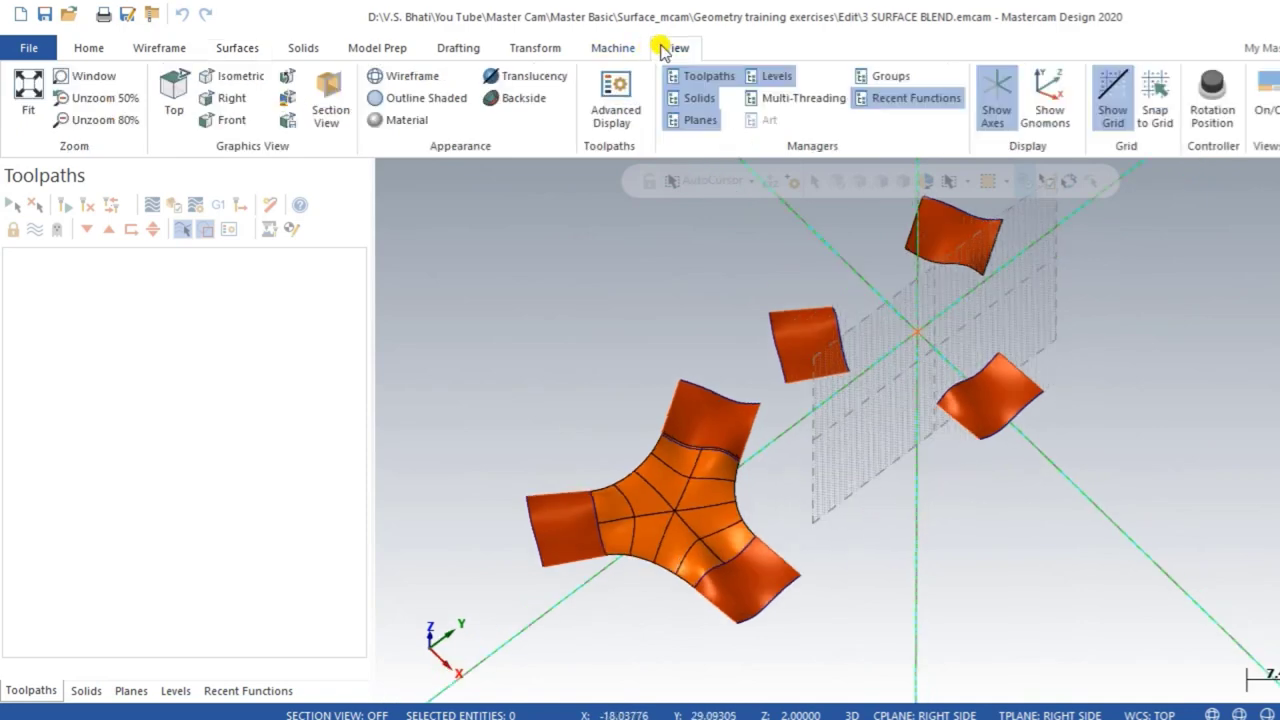
{"action": "left_click", "coordinate": [1107, 92]}
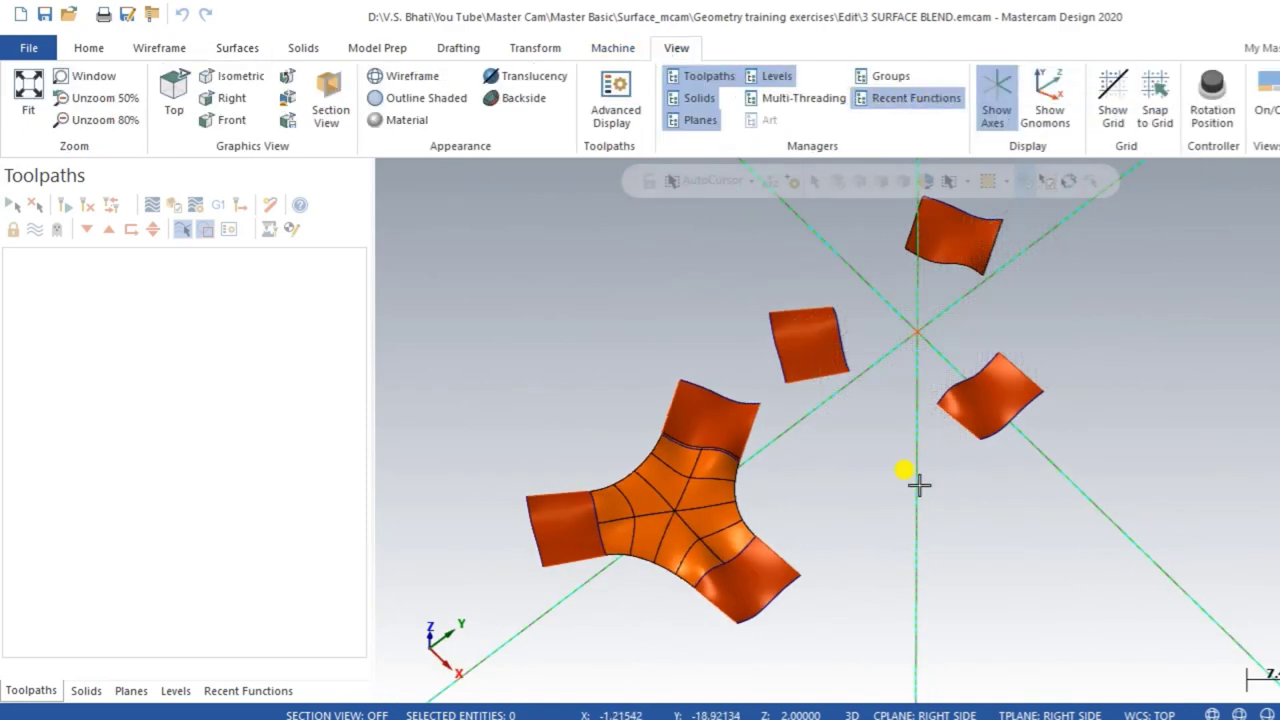
{"action": "middle_click_drag", "start_coordinate": [917, 480], "coordinate": [904, 459]}
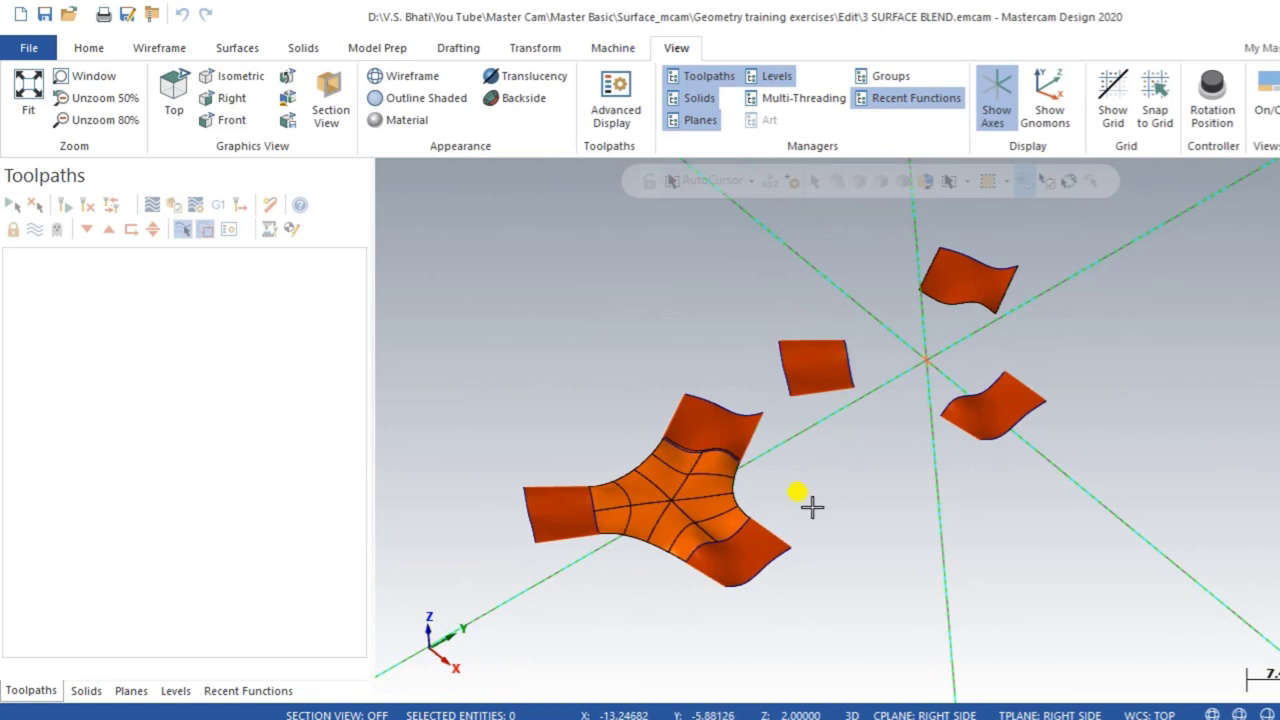
{"action": "middle_click_drag", "start_coordinate": [812, 507], "coordinate": [821, 506]}
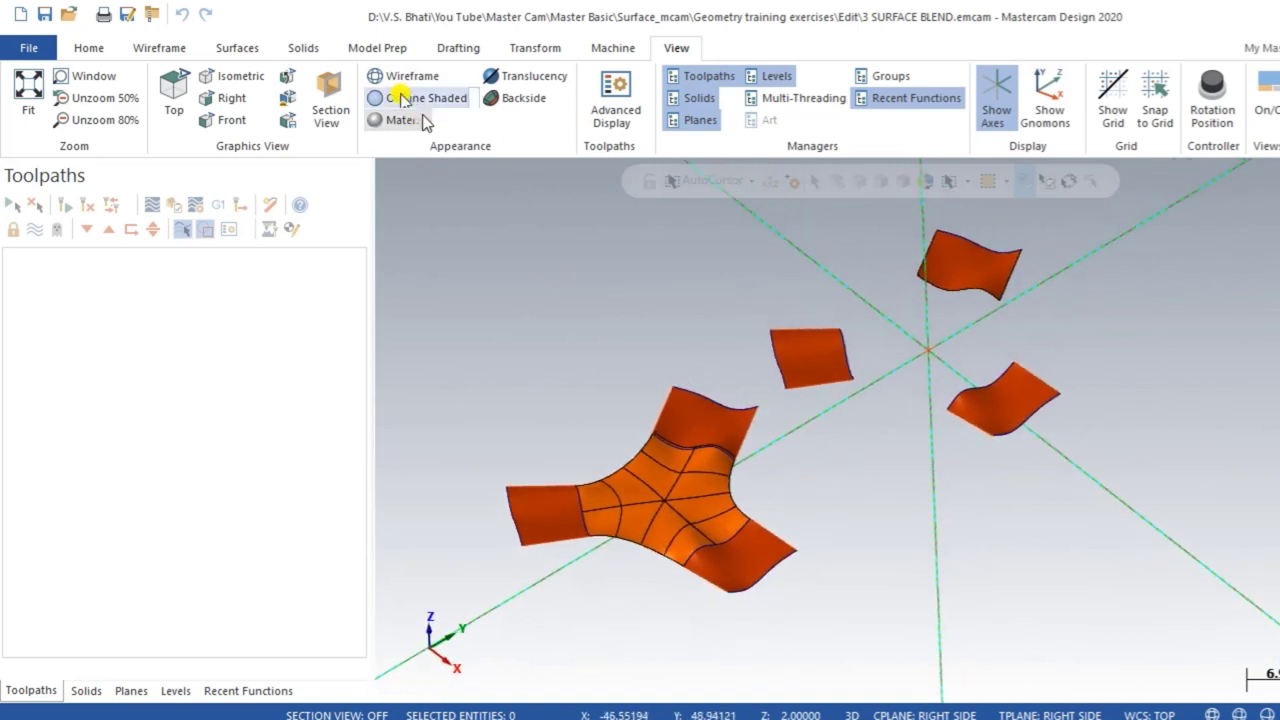
{"action": "left_click", "coordinate": [240, 47]}
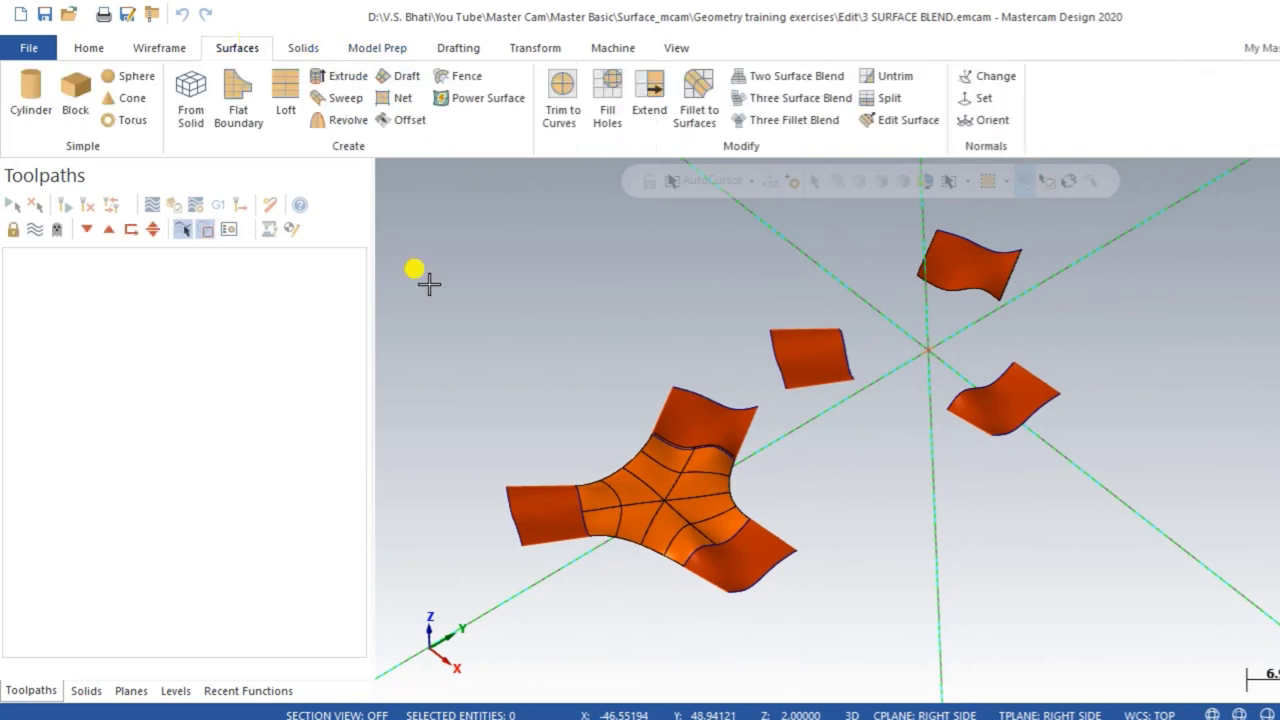
- Start Three Surface Blend and pick the small square patch with its tangent position
{"action": "left_click", "coordinate": [794, 101]}
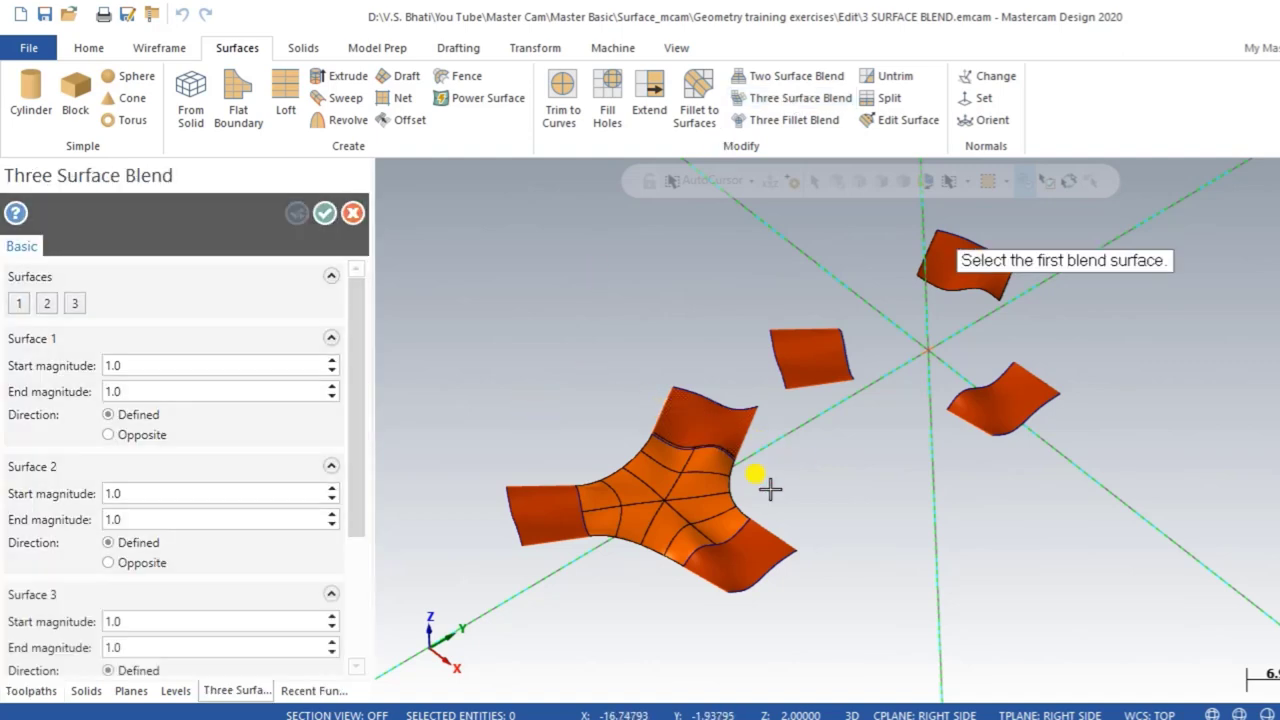
{"action": "scroll", "coordinate": [680, 515], "scroll_direction": "down", "scroll_amount": 3}
{"action": "scroll", "coordinate": [832, 362], "scroll_direction": "up", "scroll_amount": 2}
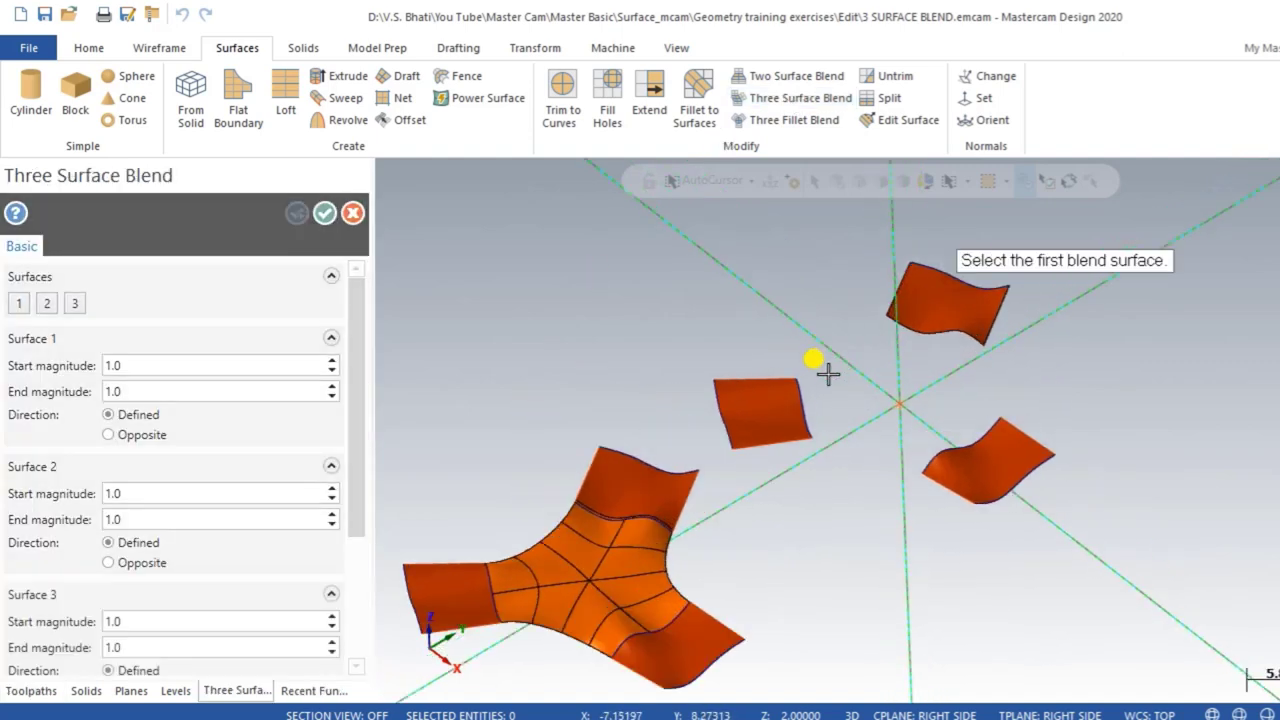
{"action": "mouse_move", "coordinate": [896, 406]}
{"action": "middle_mouse_down"}
{"action": "mouse_move", "coordinate": [894, 434]}
{"action": "mouse_move", "coordinate": [858, 428]}
{"action": "middle_mouse_up"}
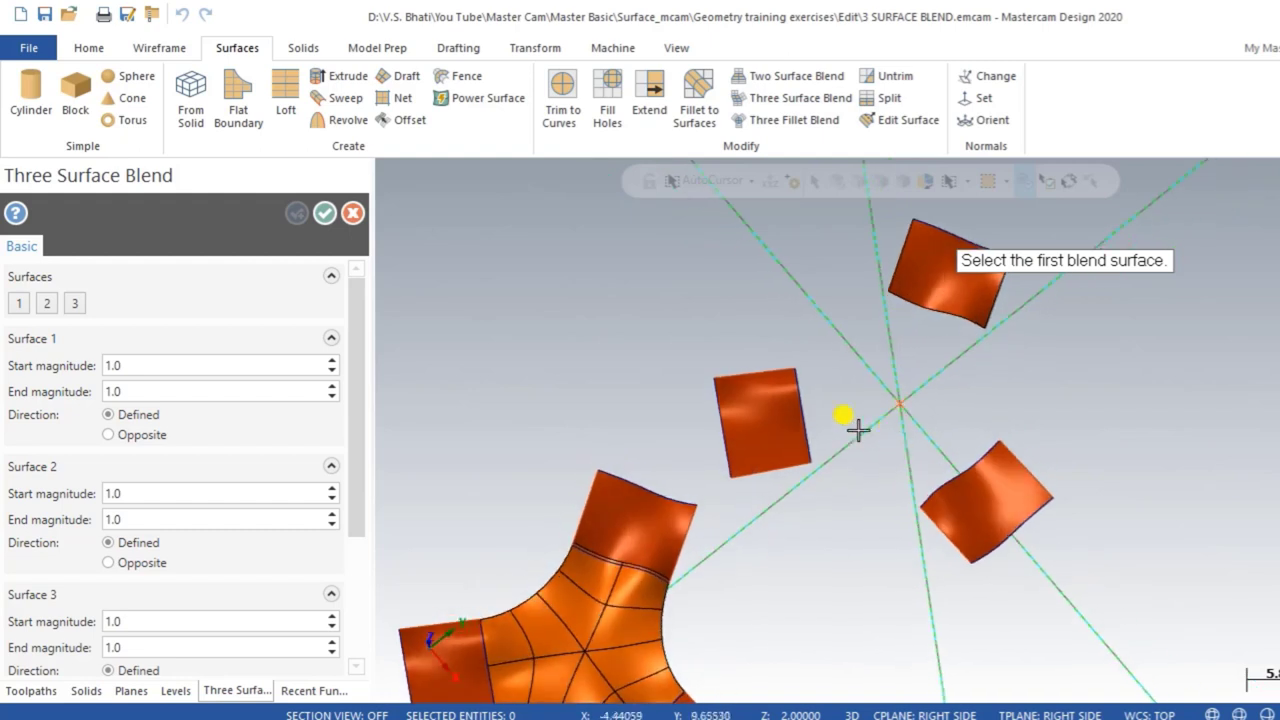
{"action": "left_click", "coordinate": [772, 405]}
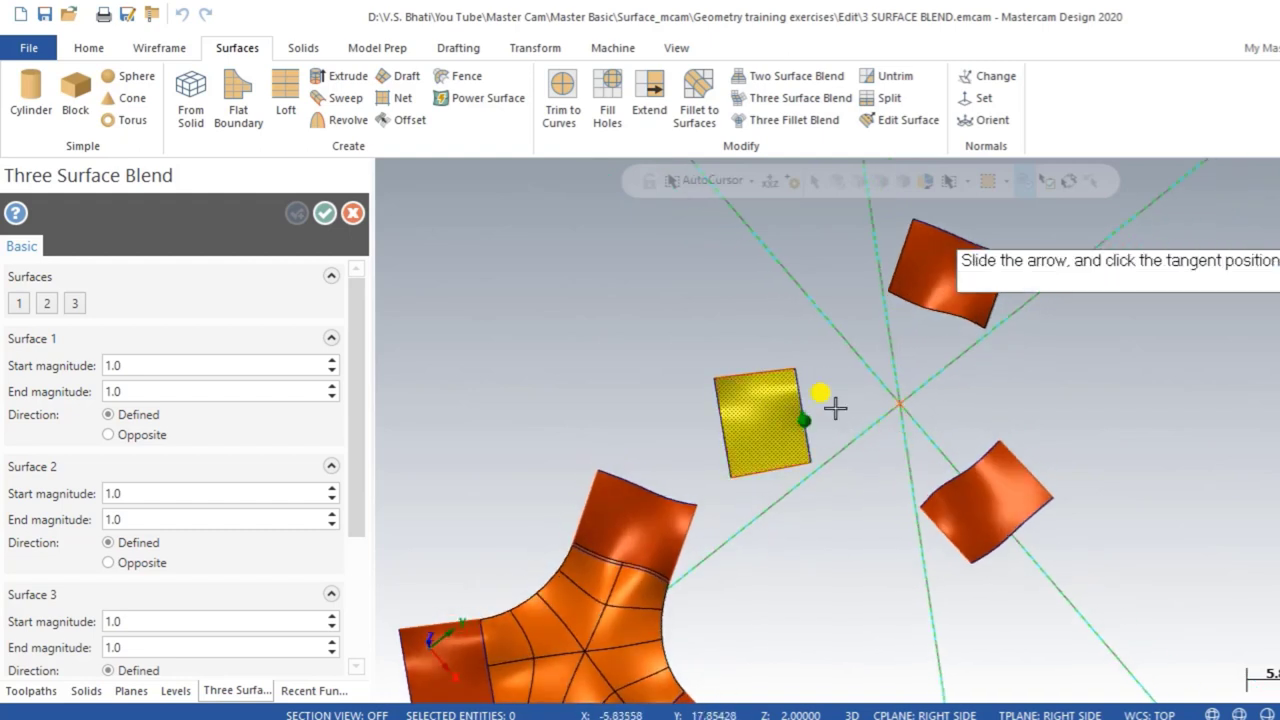
{"action": "left_click", "coordinate": [836, 406]}
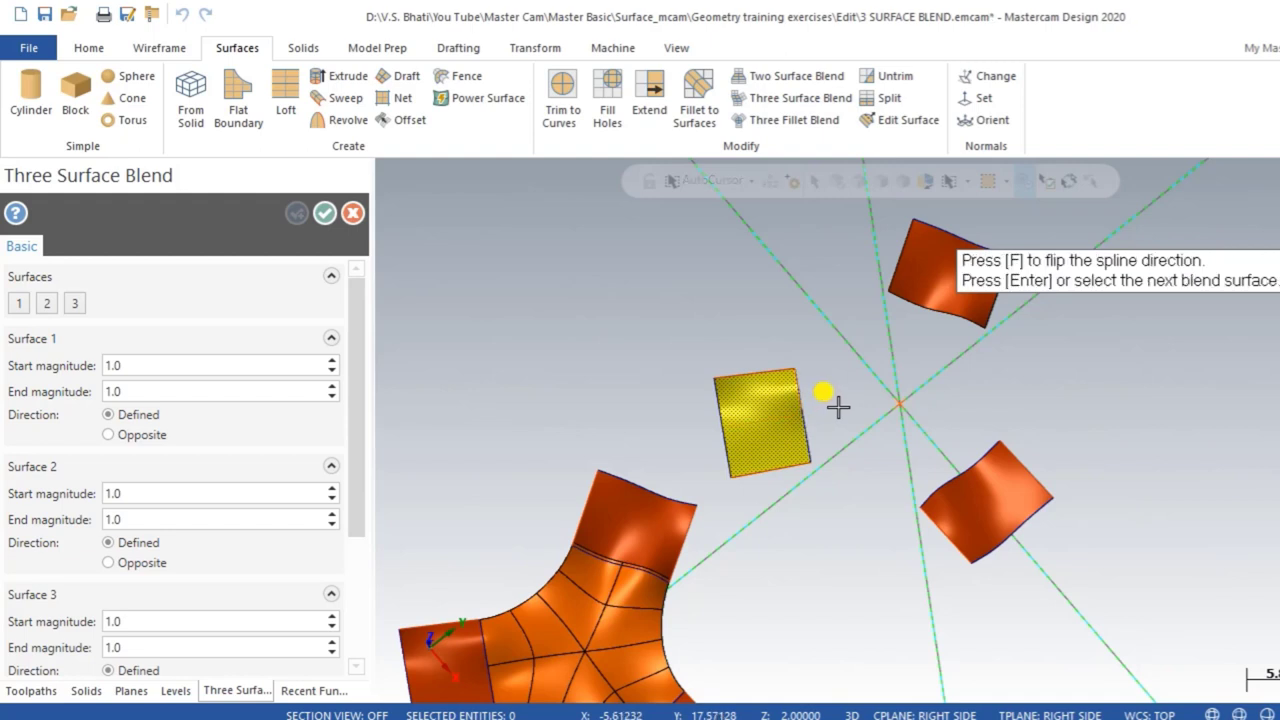
- Pick the upper-right patch as the second blend surface and set its tangent position
{"action": "scroll", "coordinate": [790, 418], "scroll_direction": "up", "scroll_amount": 2}
{"action": "scroll", "coordinate": [808, 431], "scroll_direction": "up", "scroll_amount": 2}
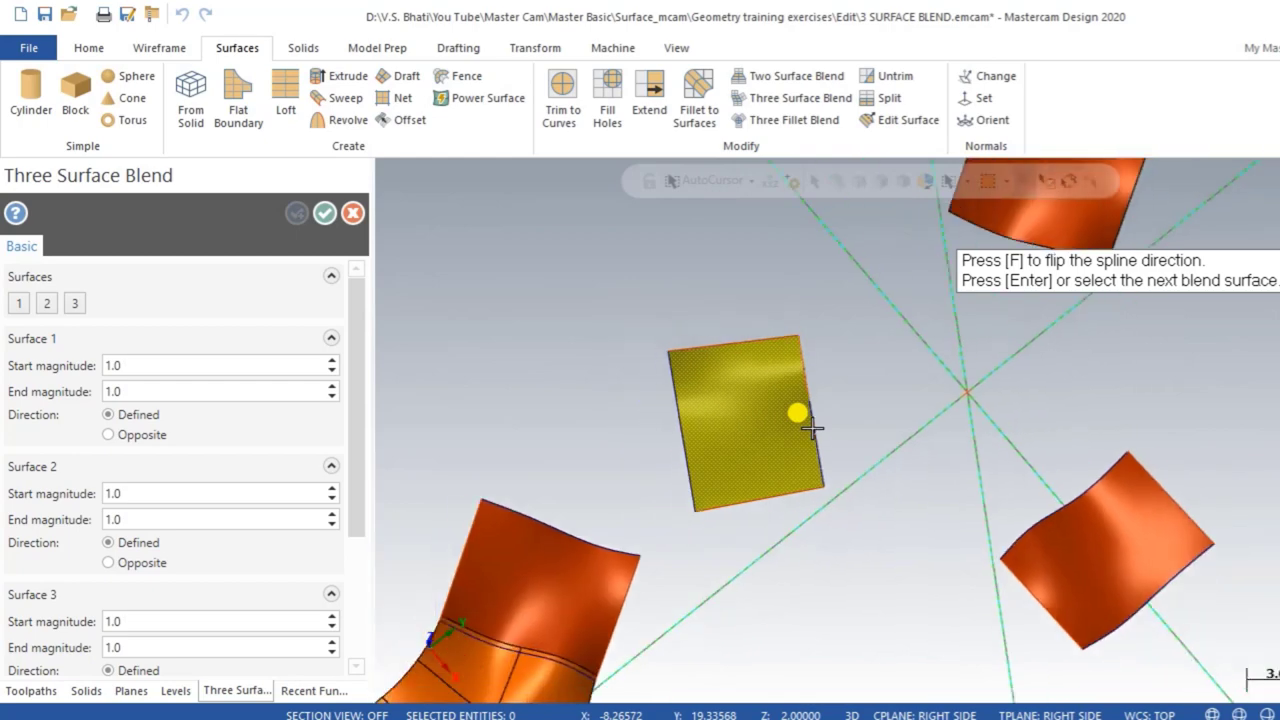
{"action": "scroll", "coordinate": [812, 428], "scroll_direction": "down", "scroll_amount": 1}
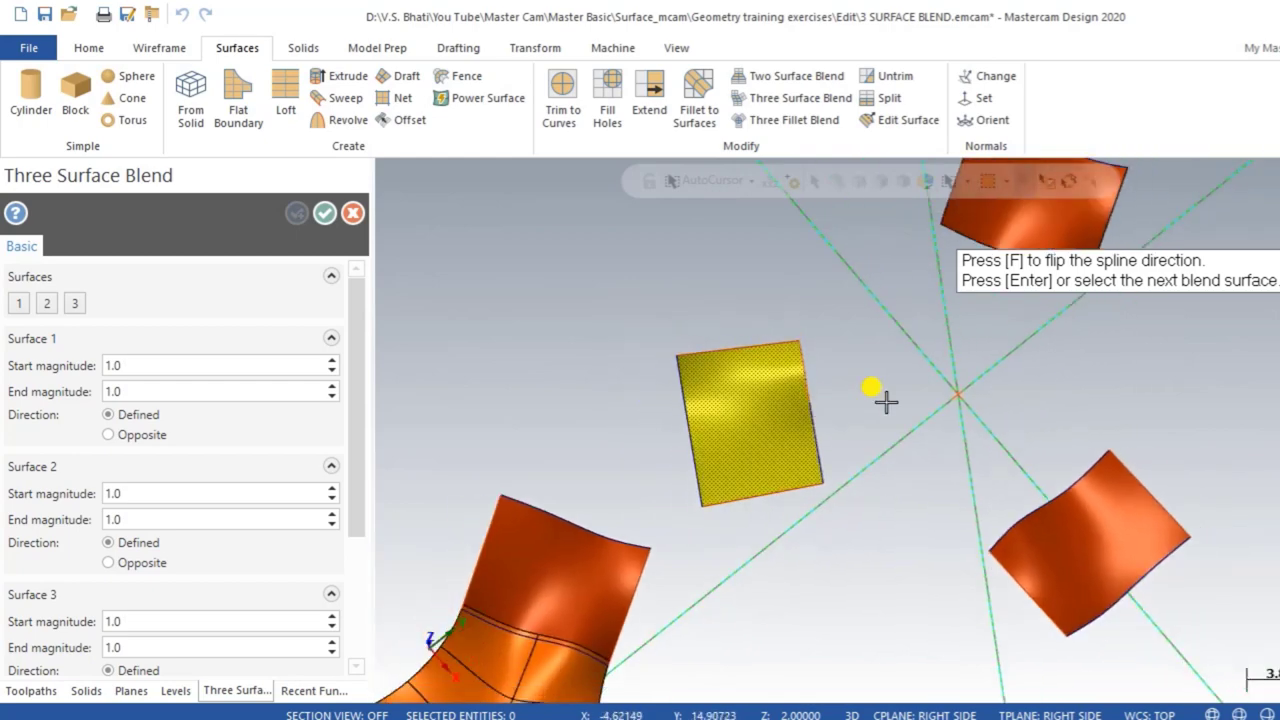
{"action": "mouse_move", "coordinate": [751, 400]}
{"action": "middle_mouse_down"}
{"action": "mouse_move", "coordinate": [831, 465]}
{"action": "mouse_move", "coordinate": [940, 337]}
{"action": "middle_mouse_up"}
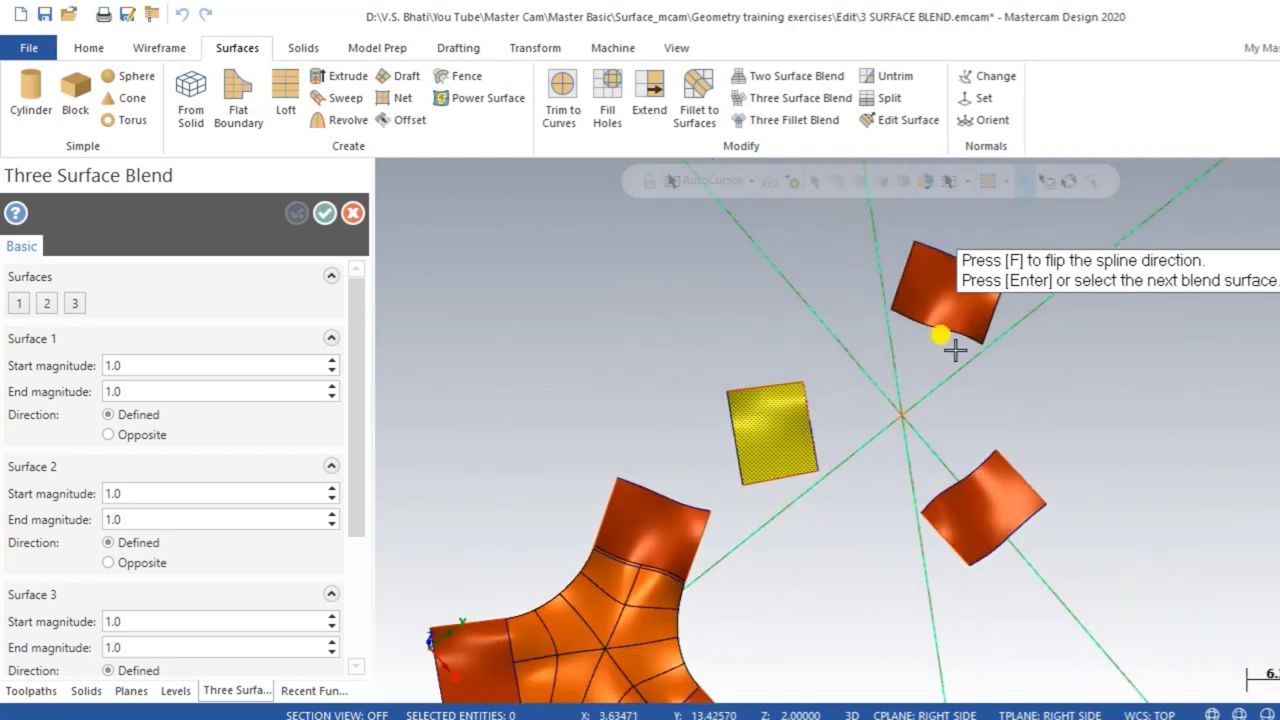
{"action": "left_click", "coordinate": [938, 305]}
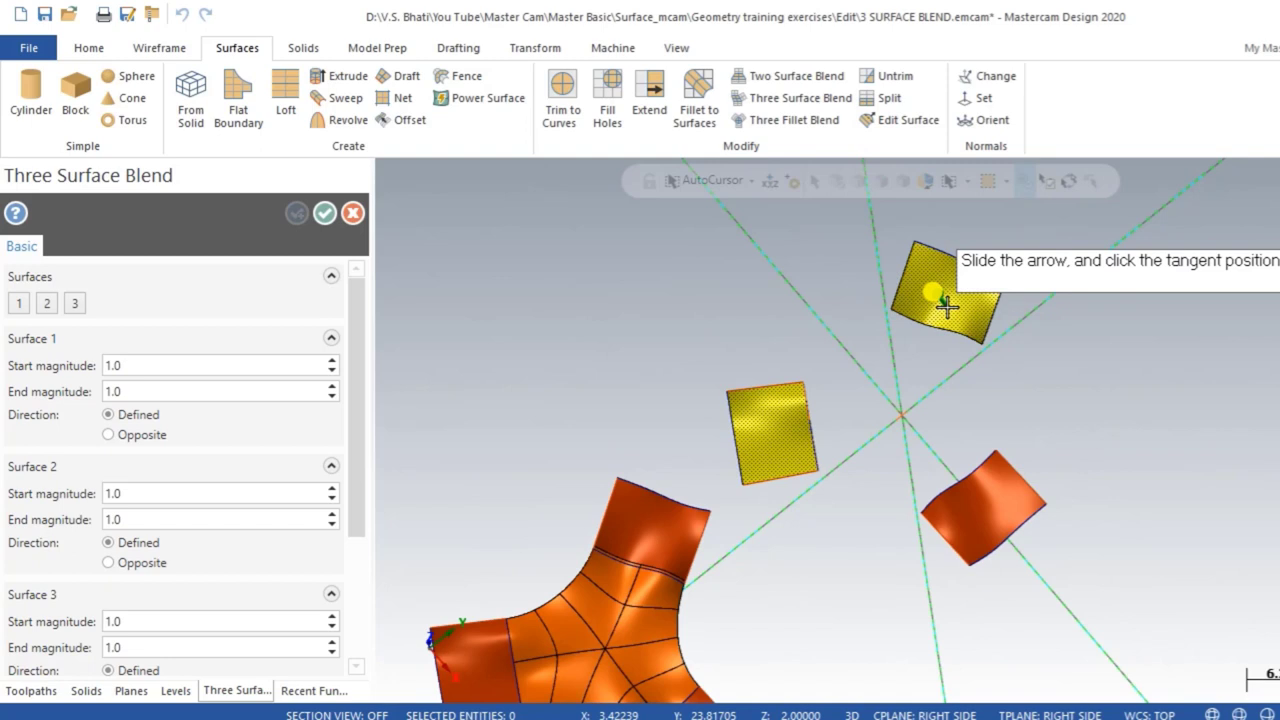
{"action": "left_click", "coordinate": [924, 362]}
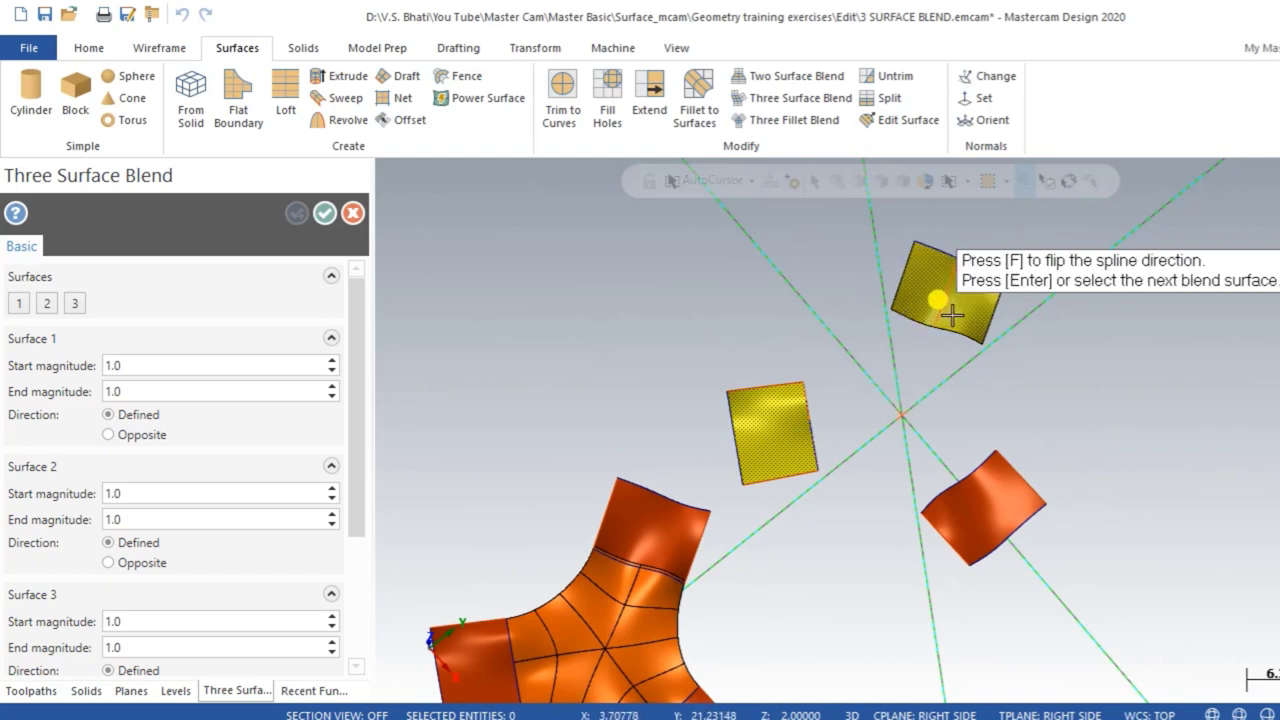
- Pick the lower-right patch as the third blend surface and set its tangent position
{"action": "scroll", "coordinate": [936, 310], "scroll_direction": "up", "scroll_amount": 4}
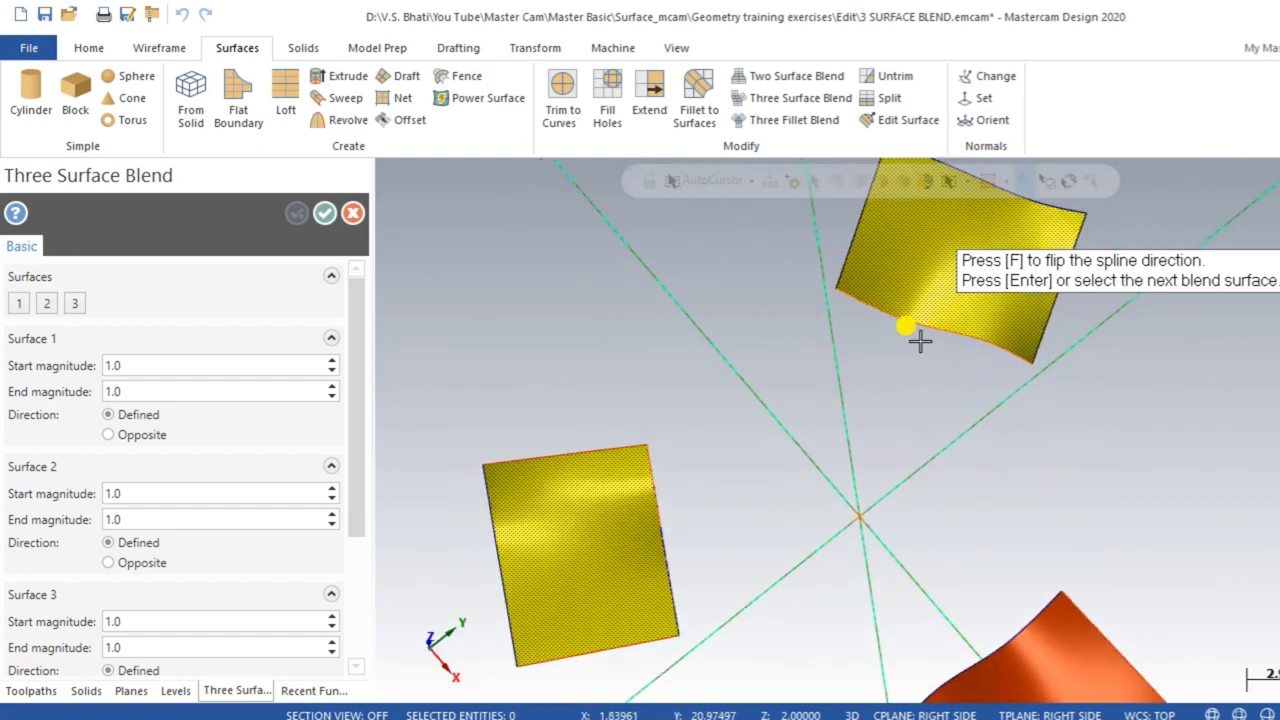
{"action": "scroll", "coordinate": [915, 340], "scroll_direction": "down", "scroll_amount": 2}
{"action": "scroll", "coordinate": [905, 345], "scroll_direction": "down", "scroll_amount": 1}
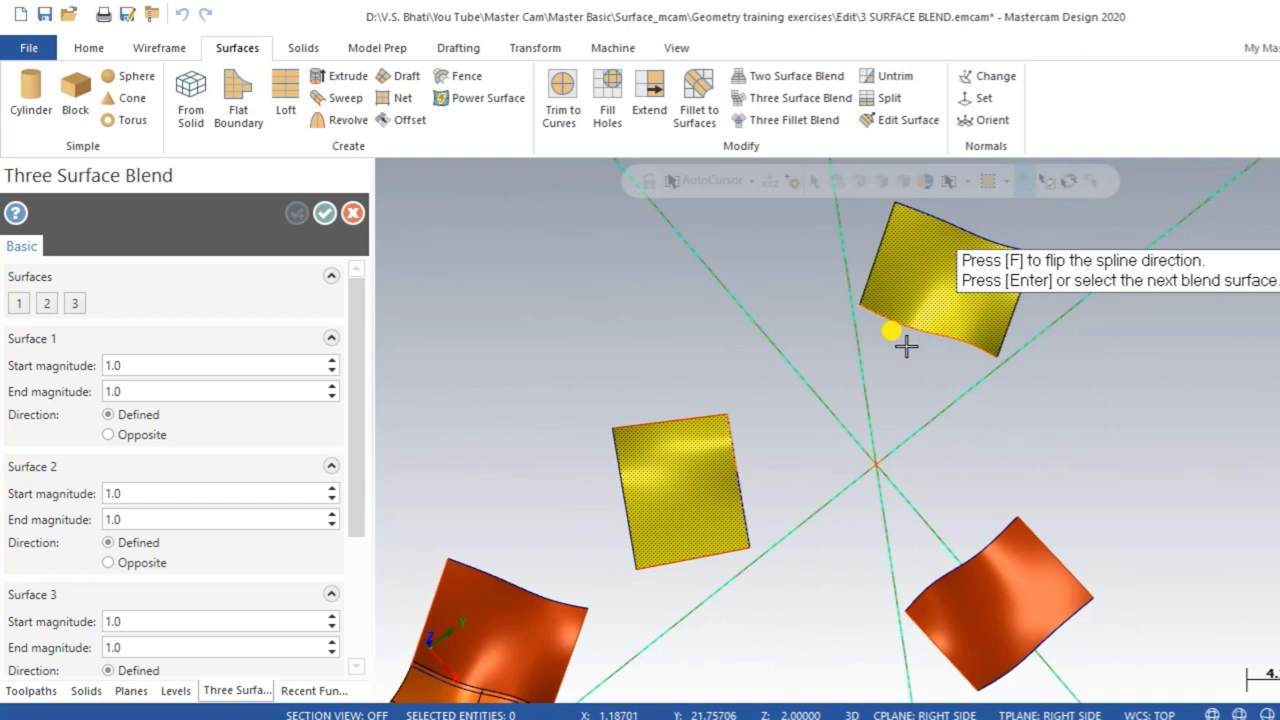
{"action": "left_click", "coordinate": [970, 597]}
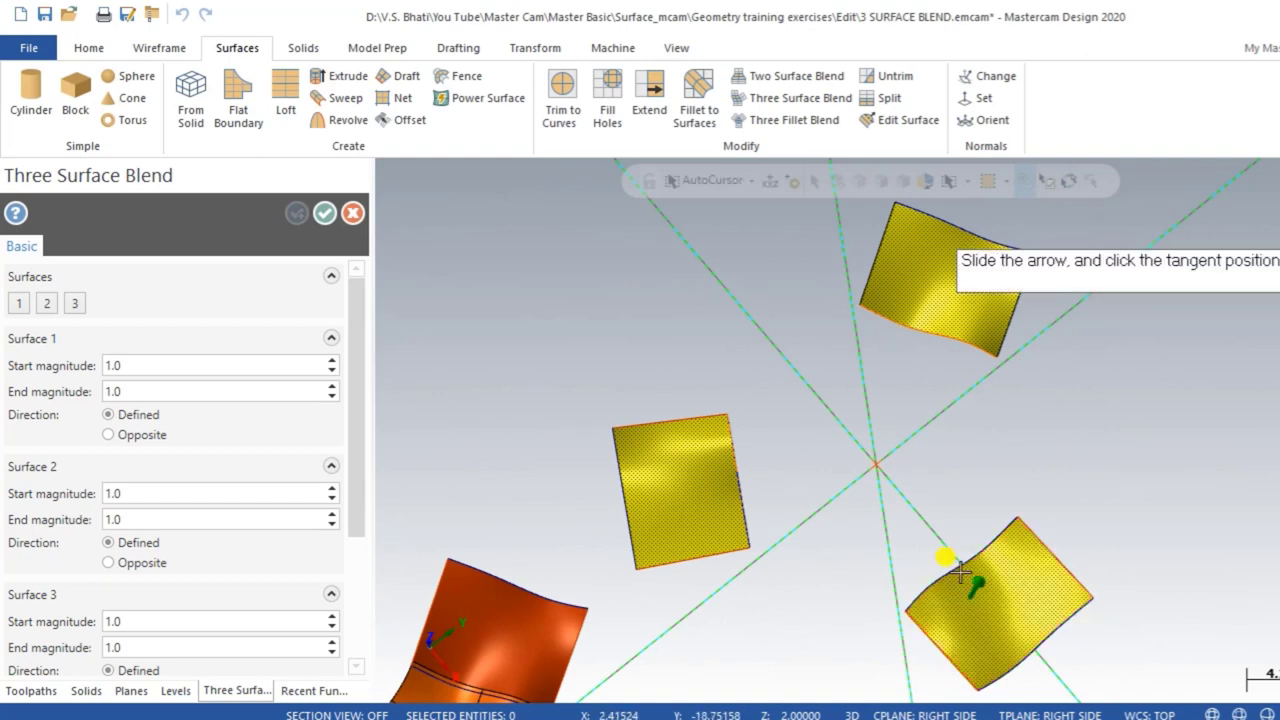
{"action": "left_click", "coordinate": [937, 540]}
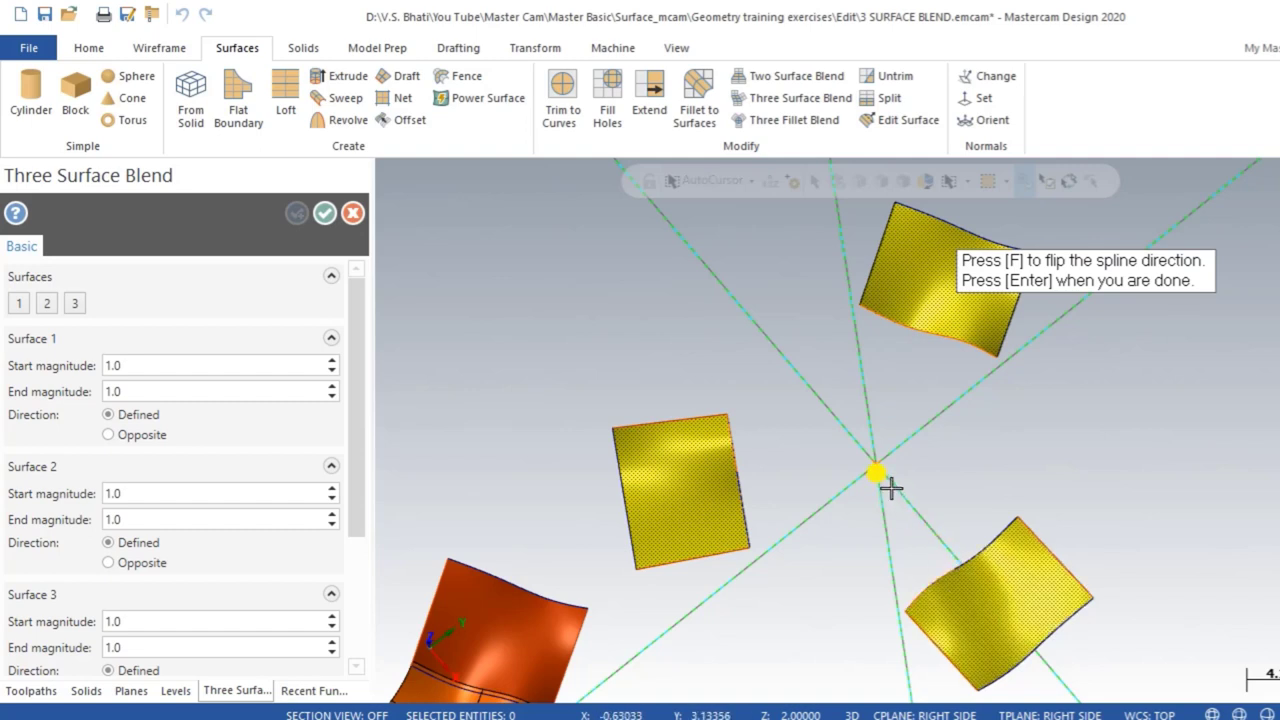
- Create the three-way blend and orbit to compare it with the example blend
{"action": "key", "text": "Return"}
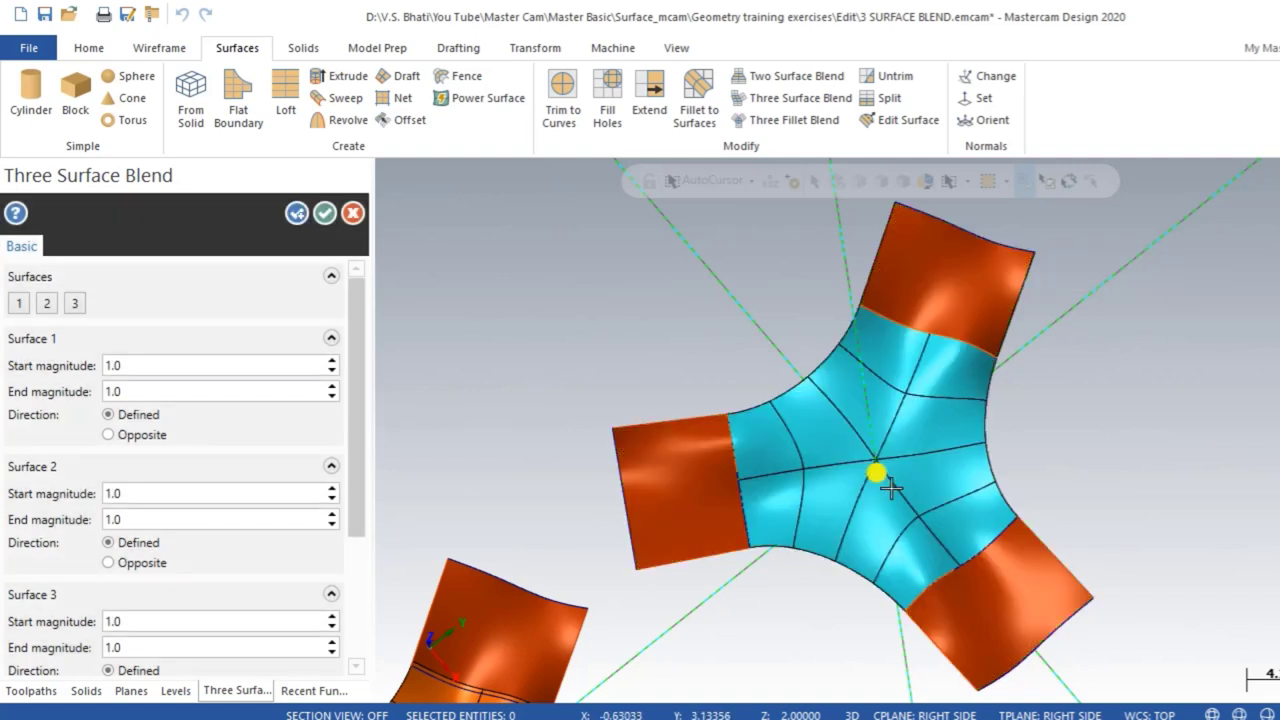
{"action": "scroll", "coordinate": [818, 403], "scroll_direction": "down", "scroll_amount": 2}
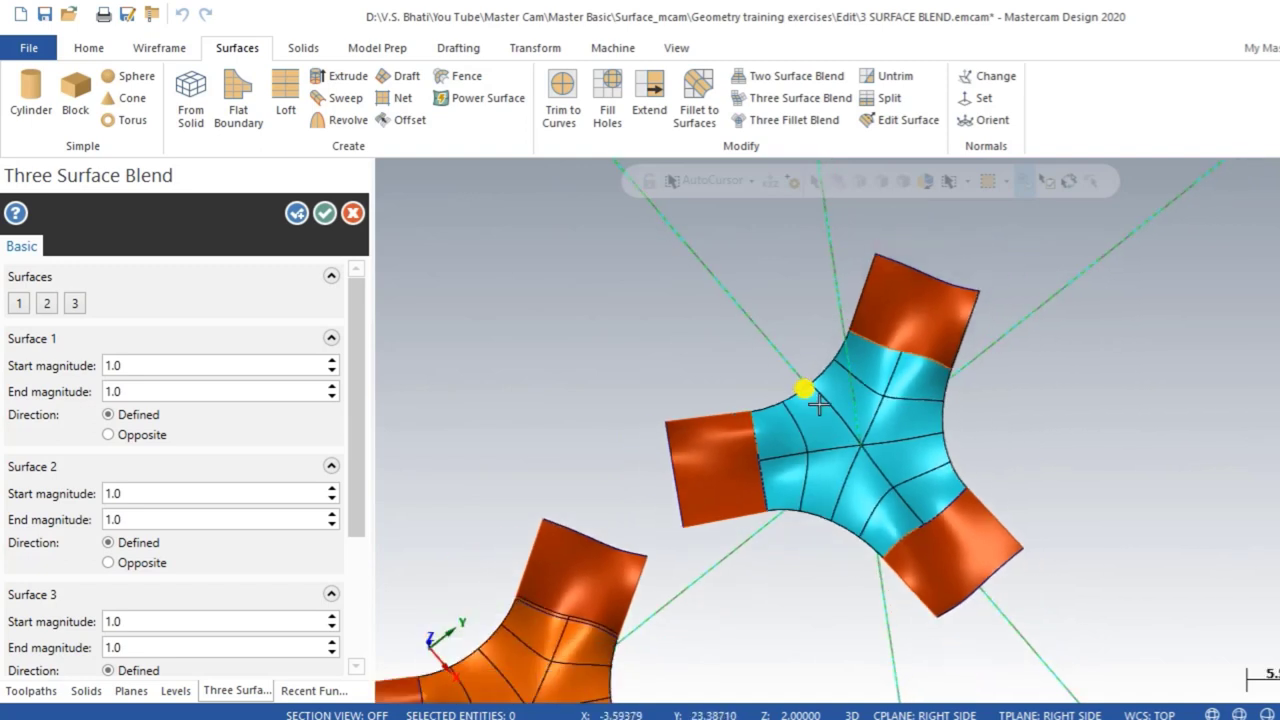
{"action": "scroll", "coordinate": [652, 294], "scroll_direction": "down", "scroll_amount": 1}
{"action": "scroll", "coordinate": [651, 457], "scroll_direction": "down", "scroll_amount": 1}
{"action": "scroll", "coordinate": [786, 323], "scroll_direction": "down", "scroll_amount": 1}
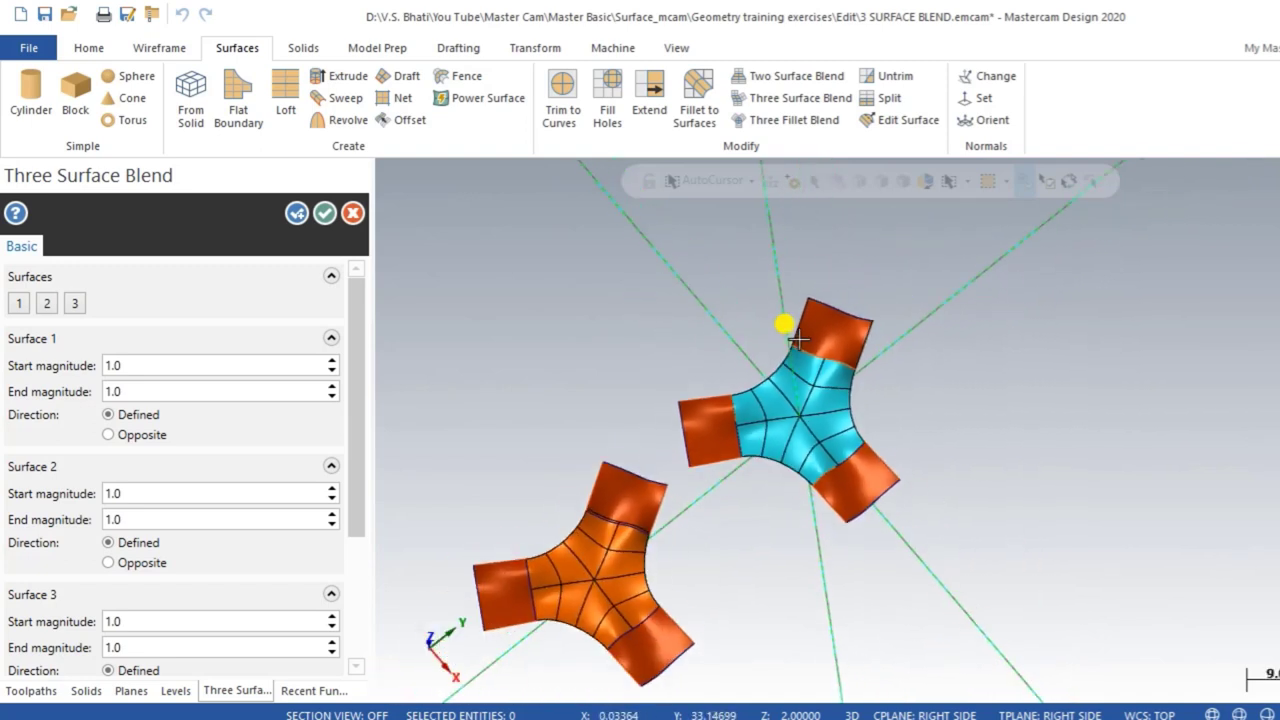
{"action": "scroll", "coordinate": [750, 432], "scroll_direction": "down", "scroll_amount": 1}
{"action": "mouse_move", "coordinate": [752, 432]}
{"action": "middle_mouse_down"}
{"action": "mouse_move", "coordinate": [707, 516]}
{"action": "mouse_move", "coordinate": [757, 451]}
{"action": "mouse_move", "coordinate": [749, 463]}
{"action": "mouse_move", "coordinate": [800, 460]}
{"action": "mouse_move", "coordinate": [820, 433]}
{"action": "mouse_move", "coordinate": [756, 420]}
{"action": "middle_mouse_up"}
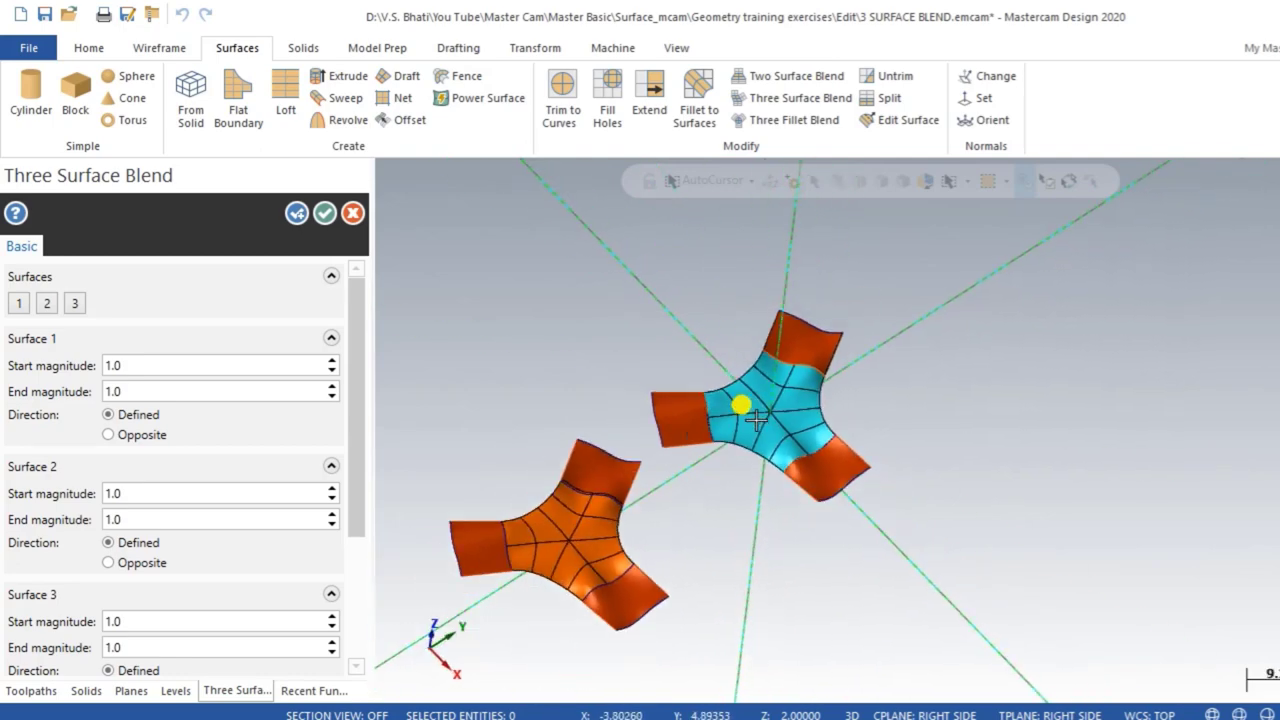
{"action": "mouse_move", "coordinate": [695, 474]}
{"action": "middle_mouse_down"}
{"action": "mouse_move", "coordinate": [693, 445]}
{"action": "mouse_move", "coordinate": [686, 469]}
{"action": "mouse_move", "coordinate": [697, 451]}
{"action": "mouse_move", "coordinate": [666, 437]}
{"action": "mouse_move", "coordinate": [680, 474]}
{"action": "mouse_move", "coordinate": [666, 449]}
{"action": "mouse_move", "coordinate": [668, 462]}
{"action": "middle_mouse_up"}
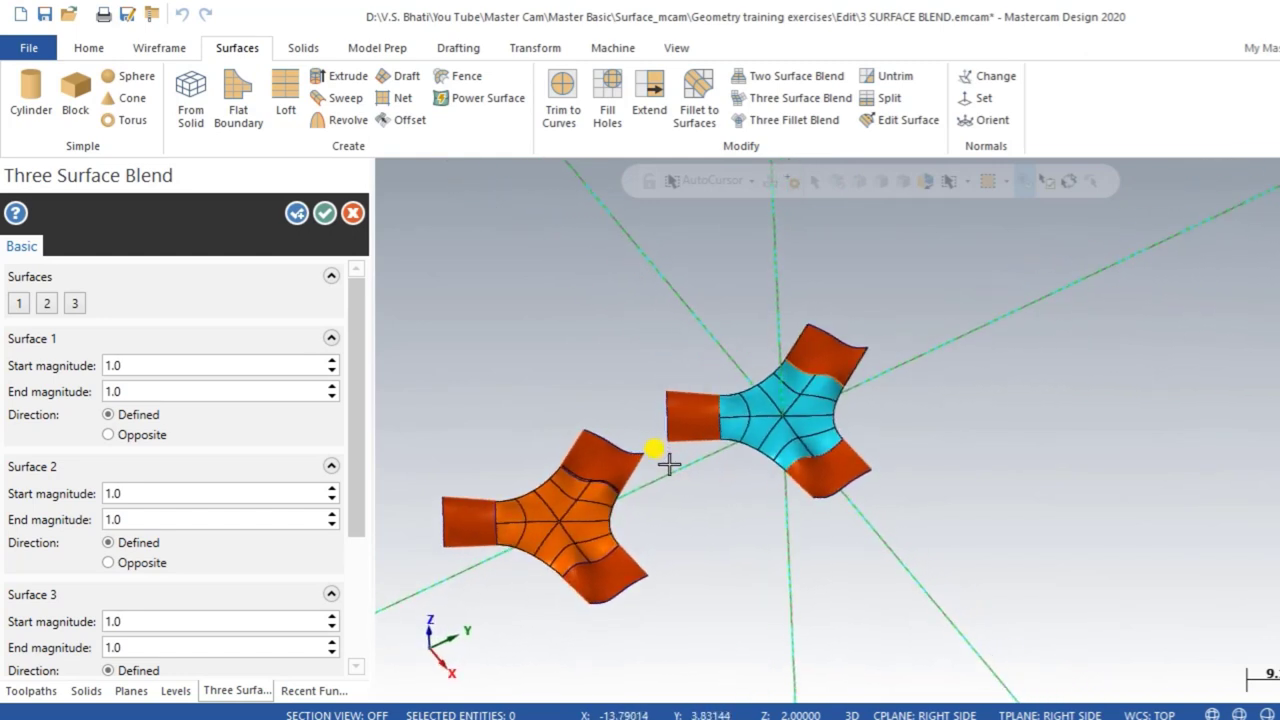
{"action": "middle_click_drag", "start_coordinate": [539, 539], "coordinate": [562, 512]}
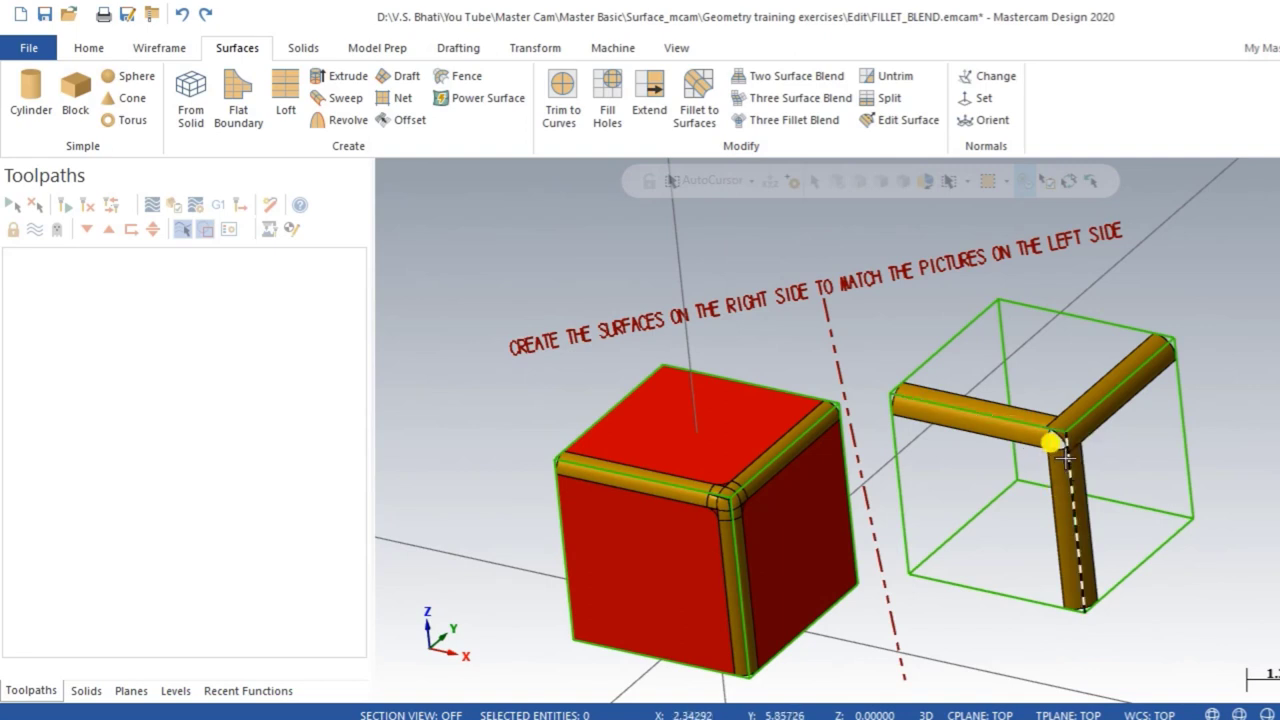
- Zoom toward the right cube's open corner and start Three Fillet Blend
{"action": "scroll", "coordinate": [1064, 455], "scroll_direction": "up", "scroll_amount": 2}
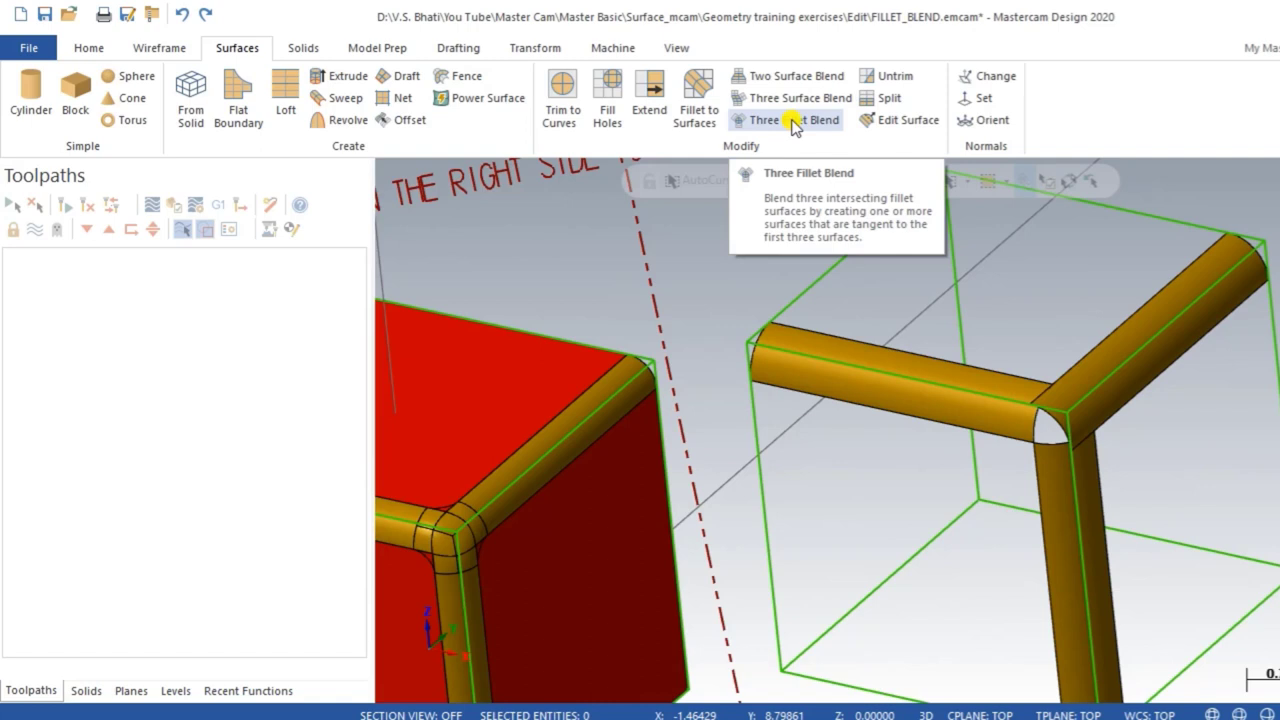
{"action": "left_click", "coordinate": [793, 122]}
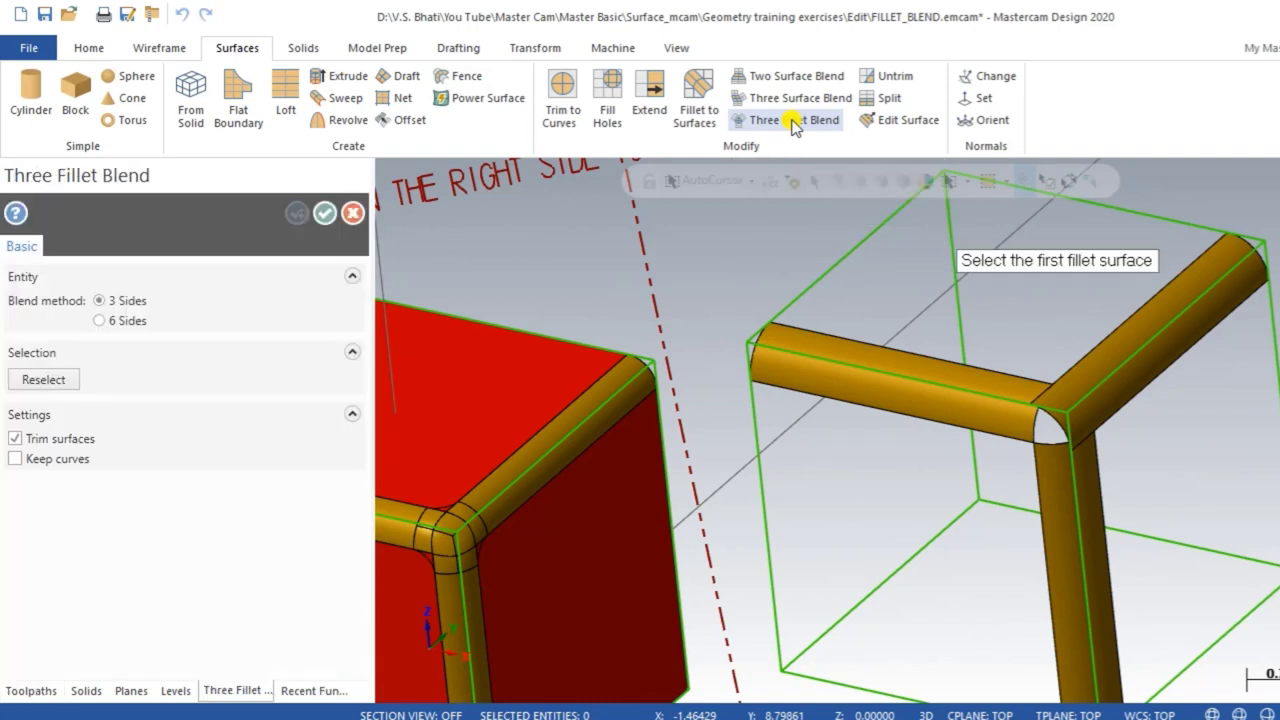
- Pick the diagonal, horizontal and vertical fillet tubes, check the preview, and accept the corner blend
{"action": "left_click", "coordinate": [1096, 409]}
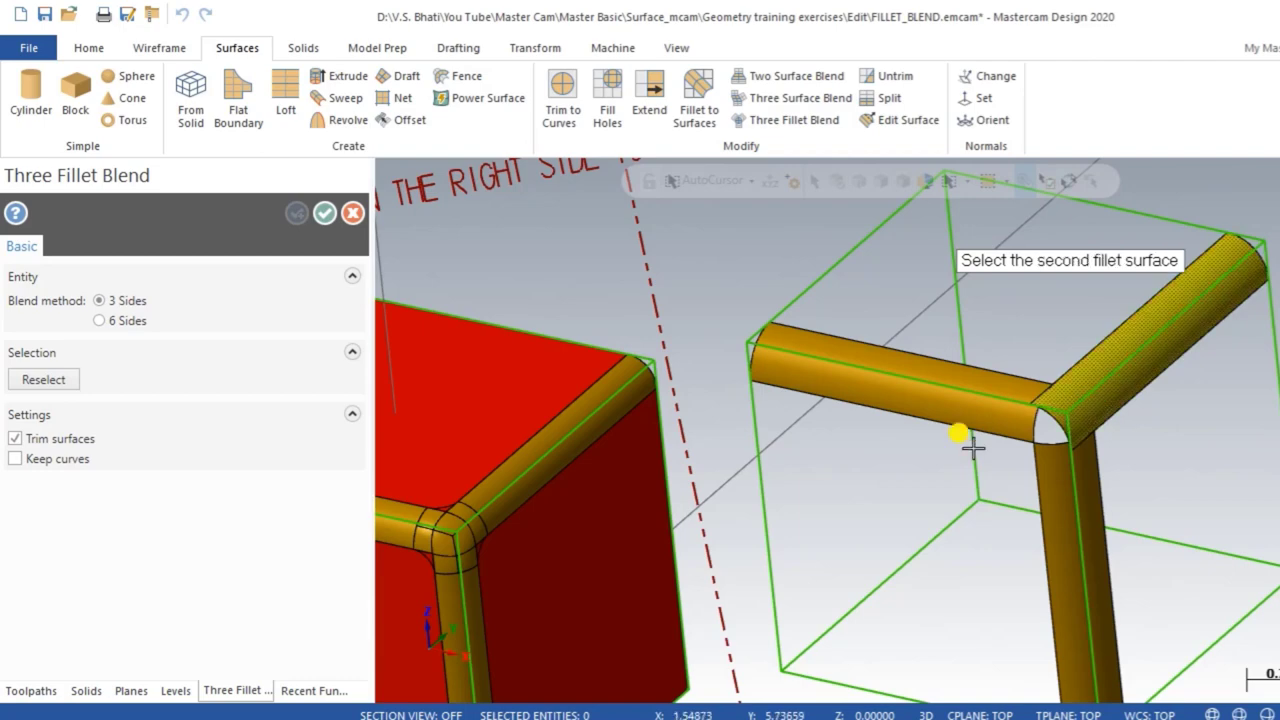
{"action": "left_click", "coordinate": [974, 416]}
{"action": "left_click", "coordinate": [1050, 476]}
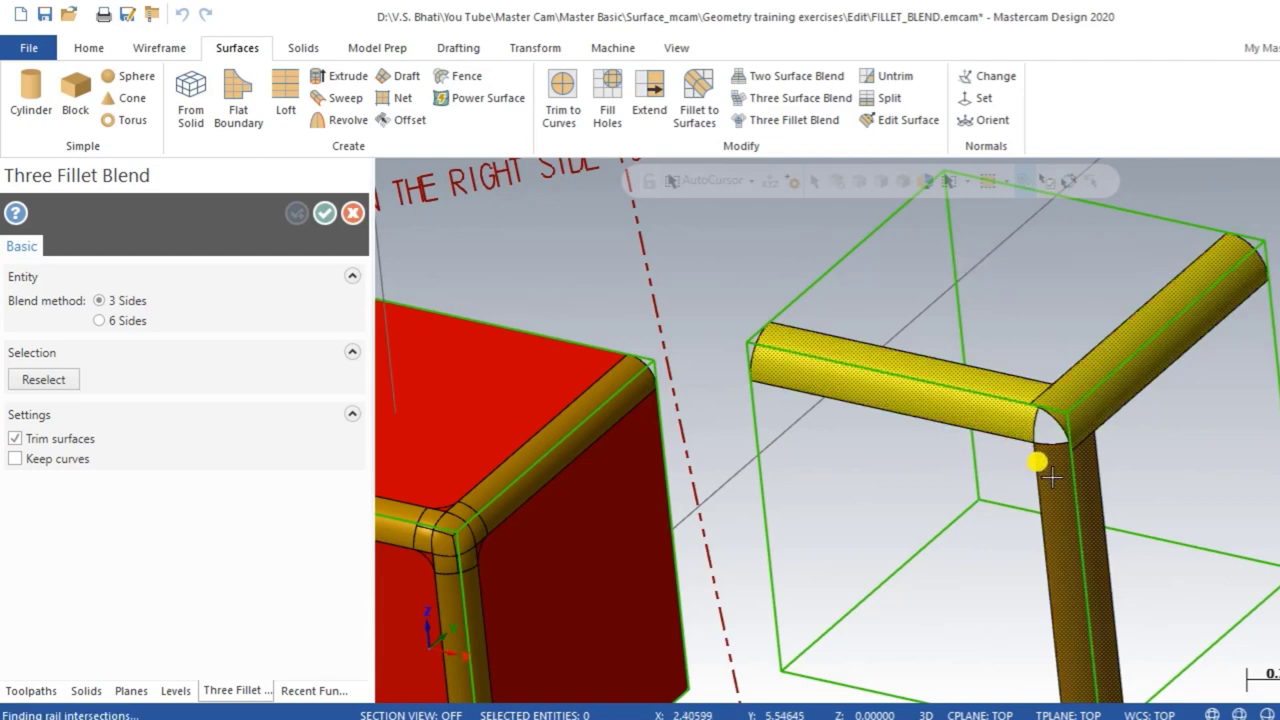
{"action": "scroll", "coordinate": [1066, 521], "scroll_direction": "down", "scroll_amount": 3}
{"action": "mouse_move", "coordinate": [1037, 449]}
{"action": "middle_mouse_down"}
{"action": "mouse_move", "coordinate": [1000, 457]}
{"action": "mouse_move", "coordinate": [1014, 371]}
{"action": "mouse_move", "coordinate": [1006, 428]}
{"action": "middle_mouse_up"}
{"action": "scroll", "coordinate": [1000, 457], "scroll_direction": "down", "scroll_amount": 2}
{"action": "scroll", "coordinate": [1015, 425], "scroll_direction": "up", "scroll_amount": 1}
{"action": "scroll", "coordinate": [1014, 425], "scroll_direction": "up", "scroll_amount": 2}
{"action": "scroll", "coordinate": [1028, 414], "scroll_direction": "up", "scroll_amount": 1}
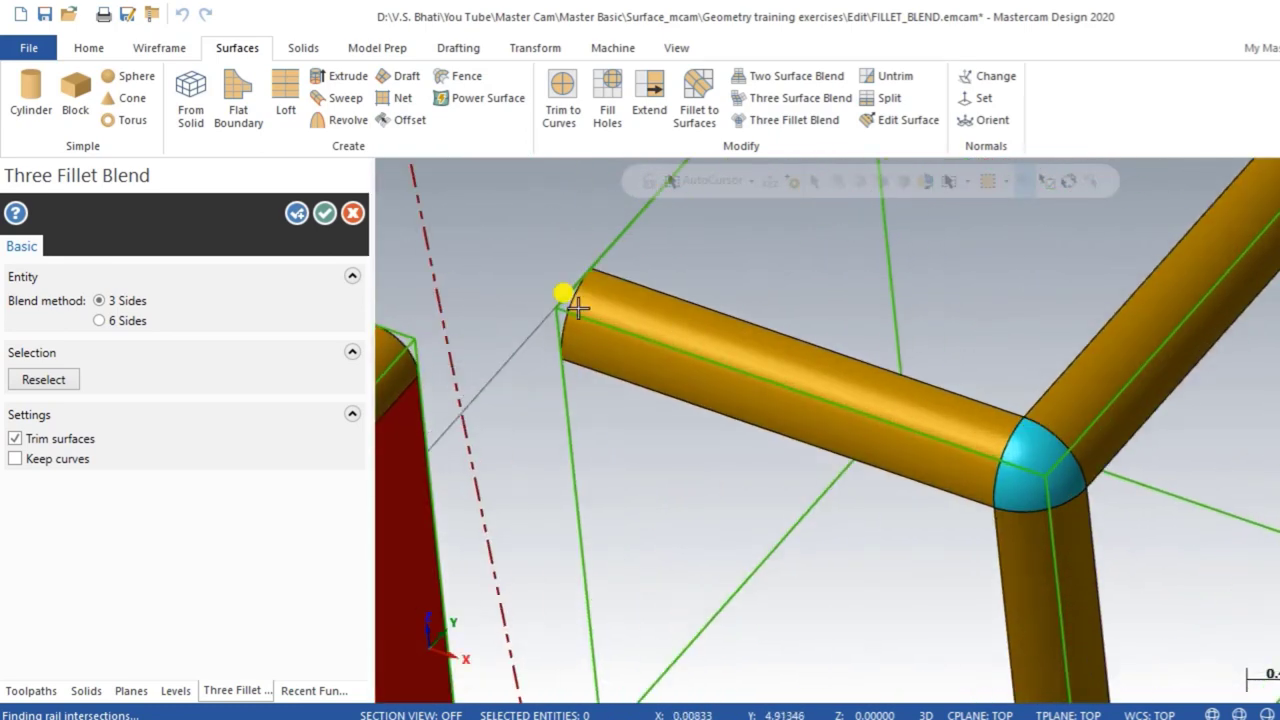
{"action": "left_click", "coordinate": [337, 218]}
{"action": "scroll", "coordinate": [829, 491], "scroll_direction": "down", "scroll_amount": 2}
{"action": "middle_click_drag", "start_coordinate": [829, 491], "coordinate": [857, 459]}
- Rotate and zoom around the blended box, then open Mill Turn.emcam
{"action": "scroll", "coordinate": [890, 492], "scroll_direction": "down", "scroll_amount": 2}
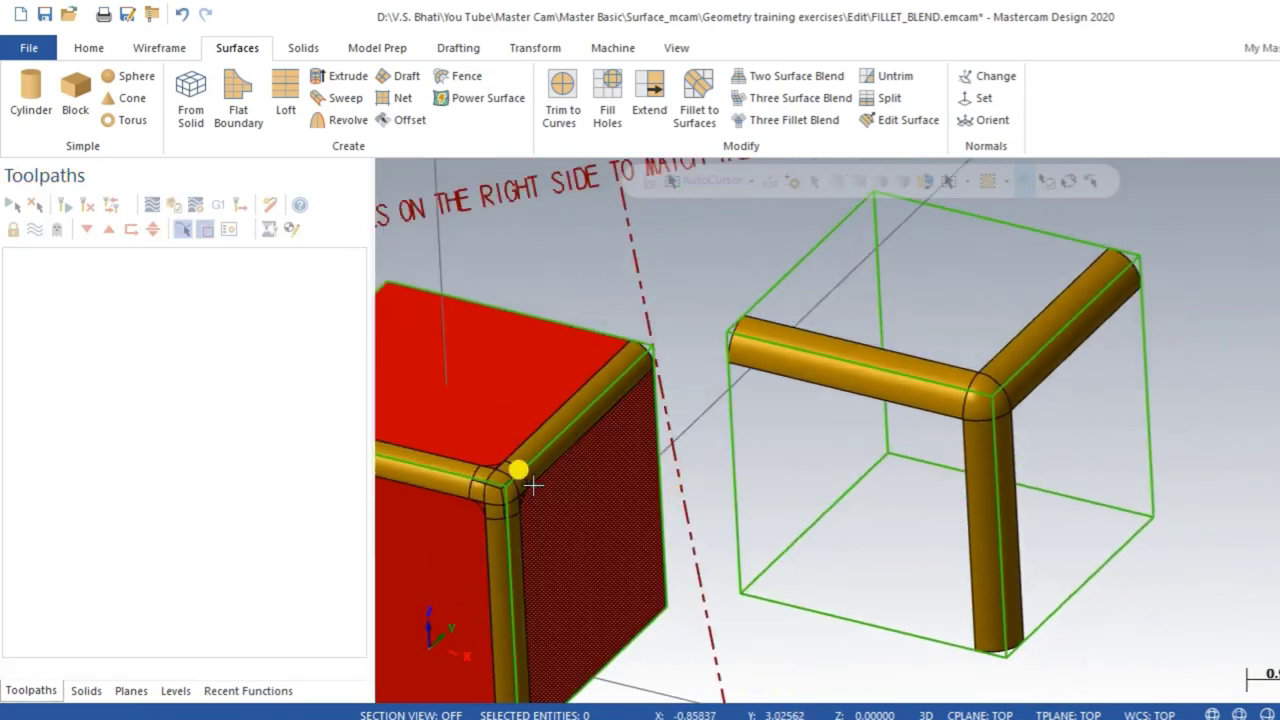
{"action": "mouse_move", "coordinate": [862, 486]}
{"action": "middle_mouse_down"}
{"action": "mouse_move", "coordinate": [980, 394]}
{"action": "mouse_move", "coordinate": [880, 449]}
{"action": "mouse_move", "coordinate": [934, 391]}
{"action": "mouse_move", "coordinate": [838, 453]}
{"action": "mouse_move", "coordinate": [829, 446]}
{"action": "mouse_move", "coordinate": [868, 443]}
{"action": "middle_mouse_up"}
{"action": "scroll", "coordinate": [930, 410], "scroll_direction": "up", "scroll_amount": 1}
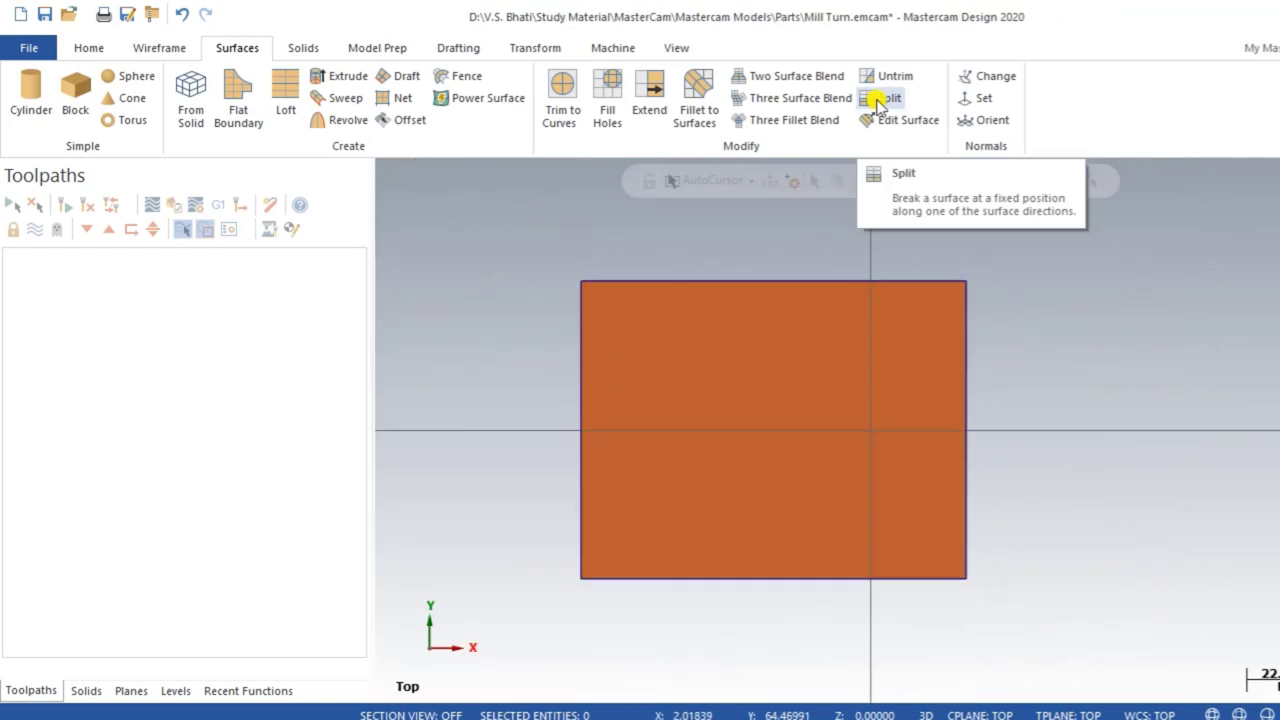
{"action": "left_click", "coordinate": [876, 104]}
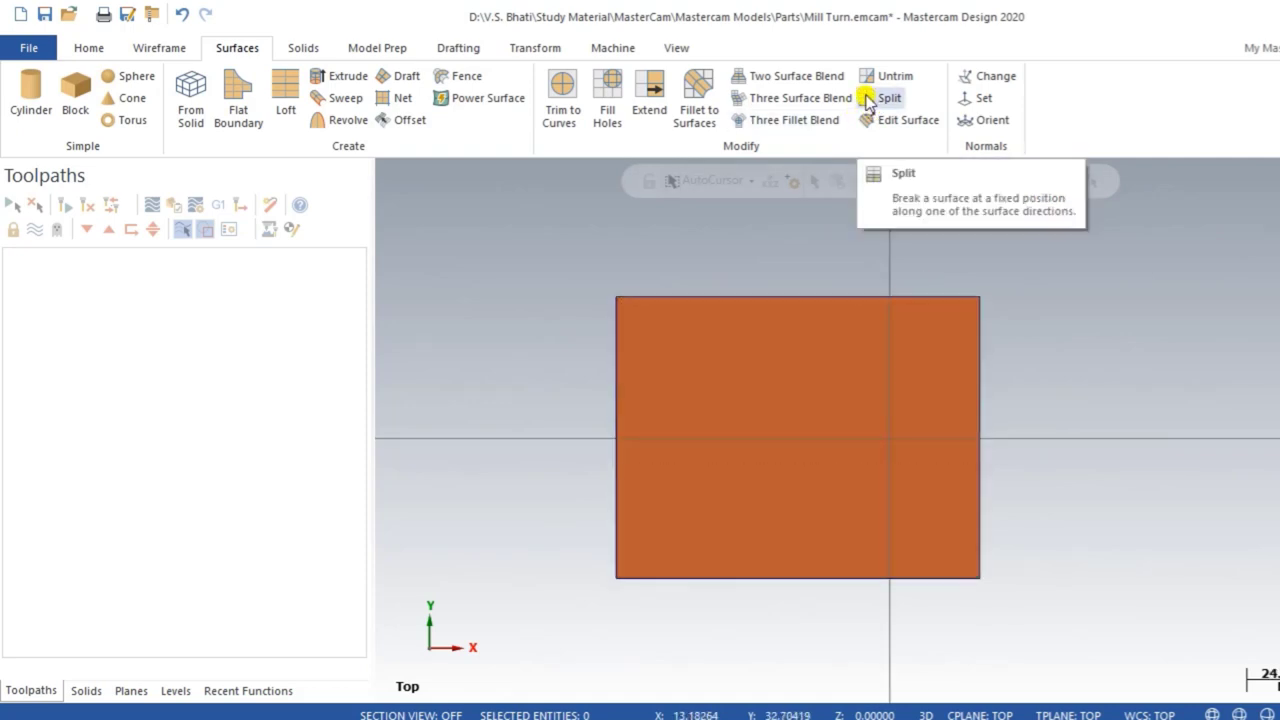
- Orbit the flat orange surface, return to Top (WCS) view, and launch Surfaces > Split
{"action": "left_click", "coordinate": [868, 104]}
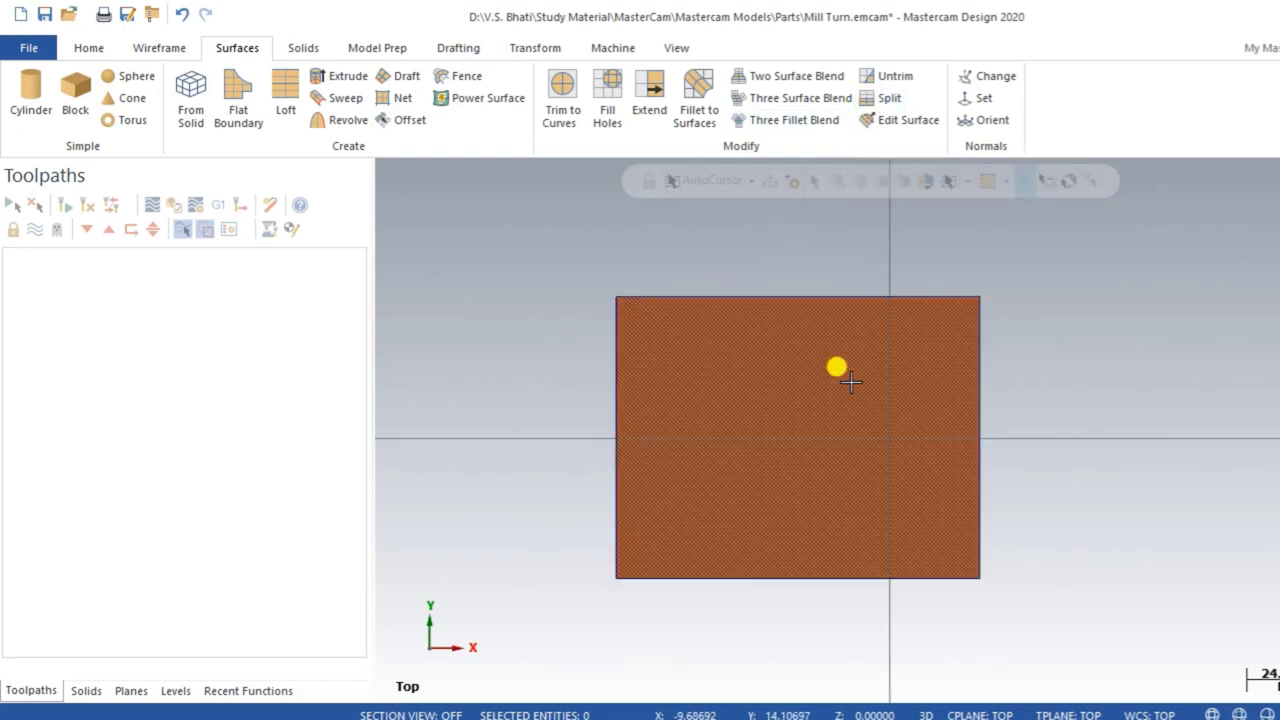
{"action": "mouse_move", "coordinate": [1051, 480]}
{"action": "middle_mouse_down"}
{"action": "mouse_move", "coordinate": [1071, 394]}
{"action": "mouse_move", "coordinate": [1043, 434]}
{"action": "mouse_move", "coordinate": [1043, 400]}
{"action": "middle_mouse_up"}
{"action": "right_click", "coordinate": [1043, 380]}
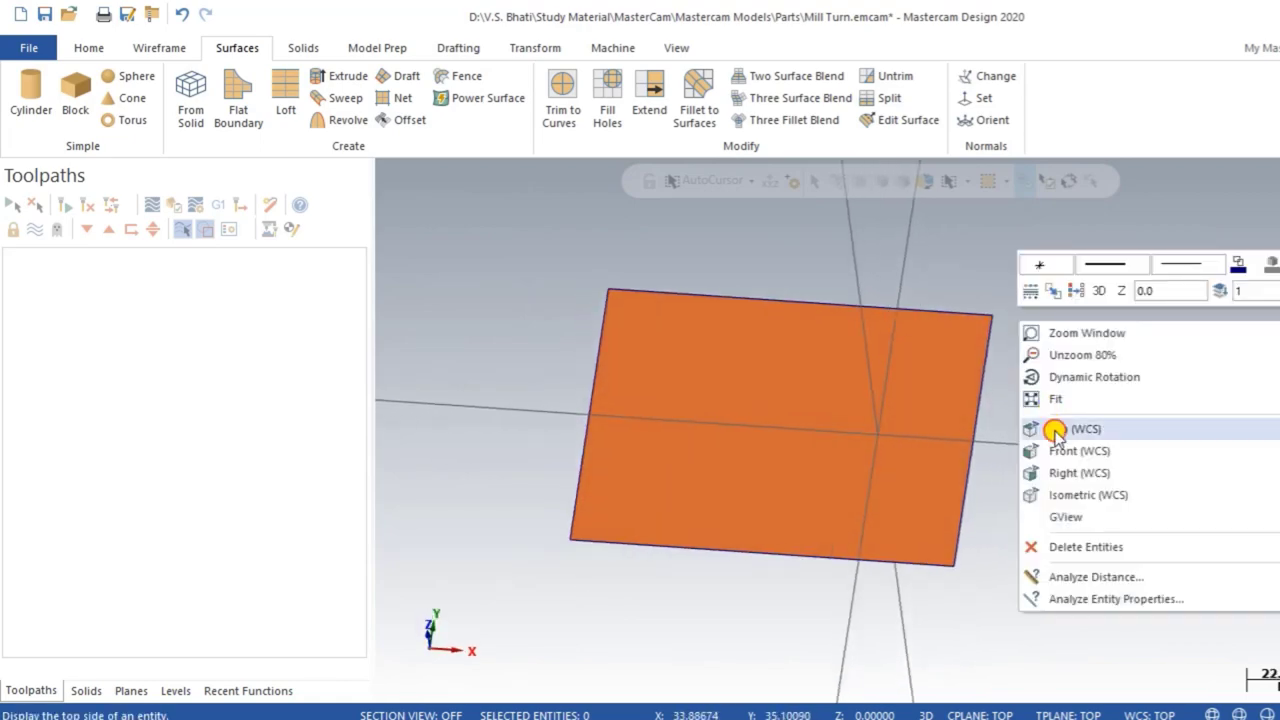
{"action": "left_click", "coordinate": [1053, 428]}
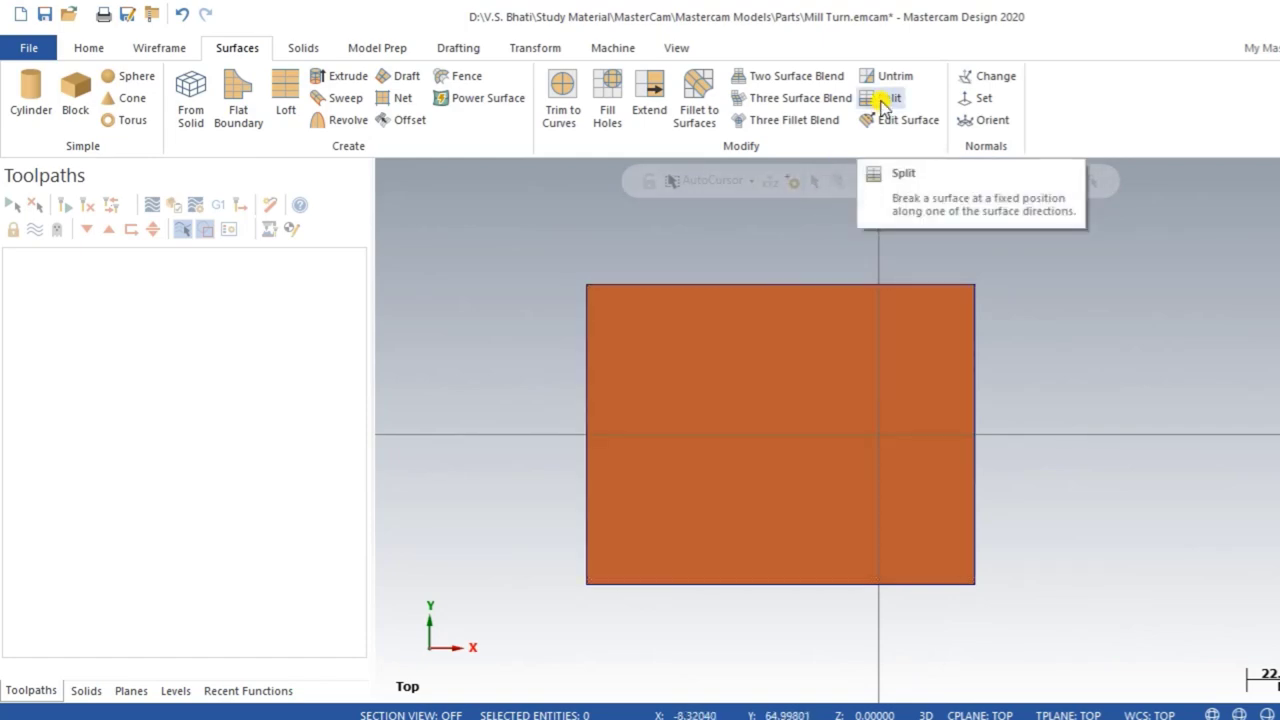
{"action": "left_click", "coordinate": [884, 103]}
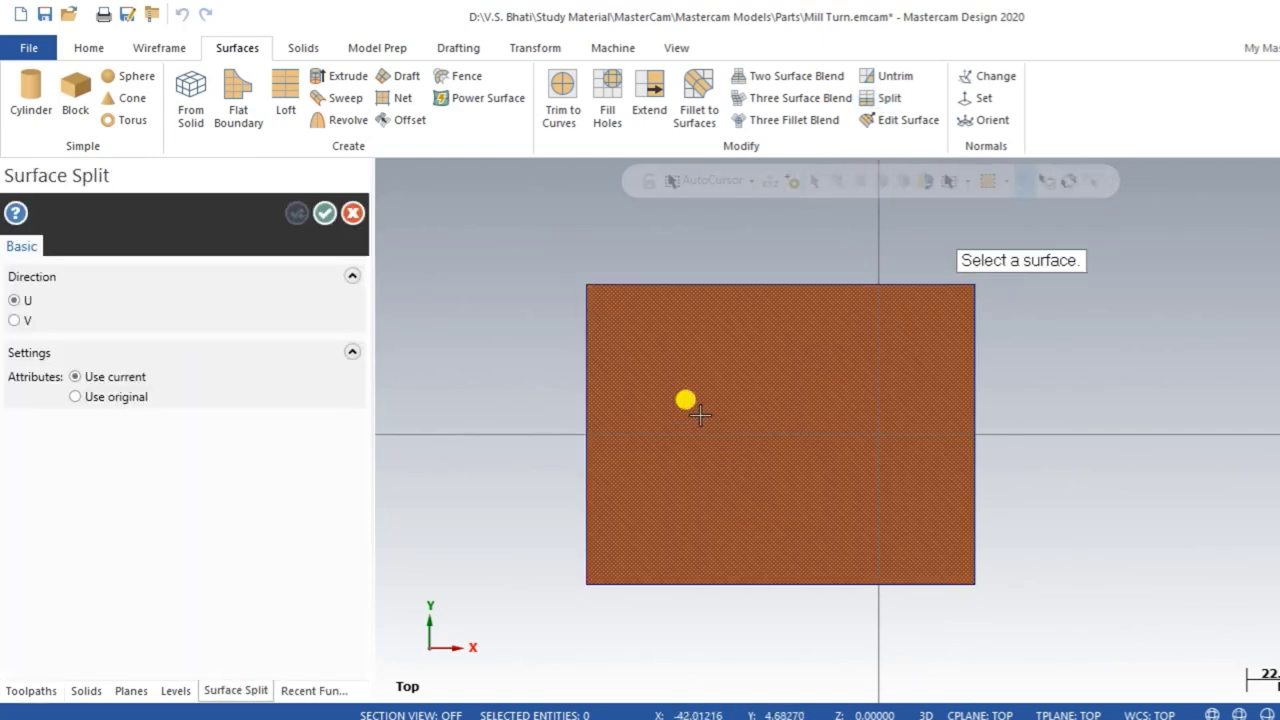
- Split the flat surface in U slightly left of centre into left and right patches
{"action": "left_click", "coordinate": [652, 376]}
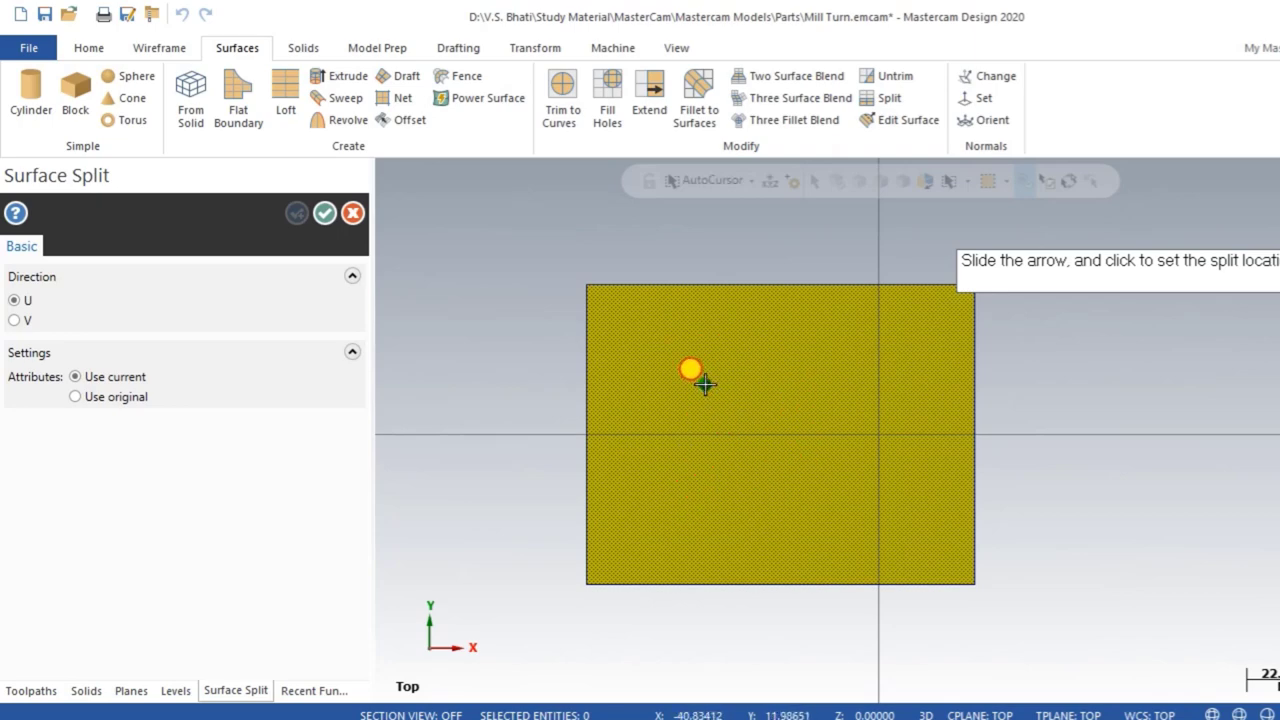
{"action": "left_click", "coordinate": [753, 428]}
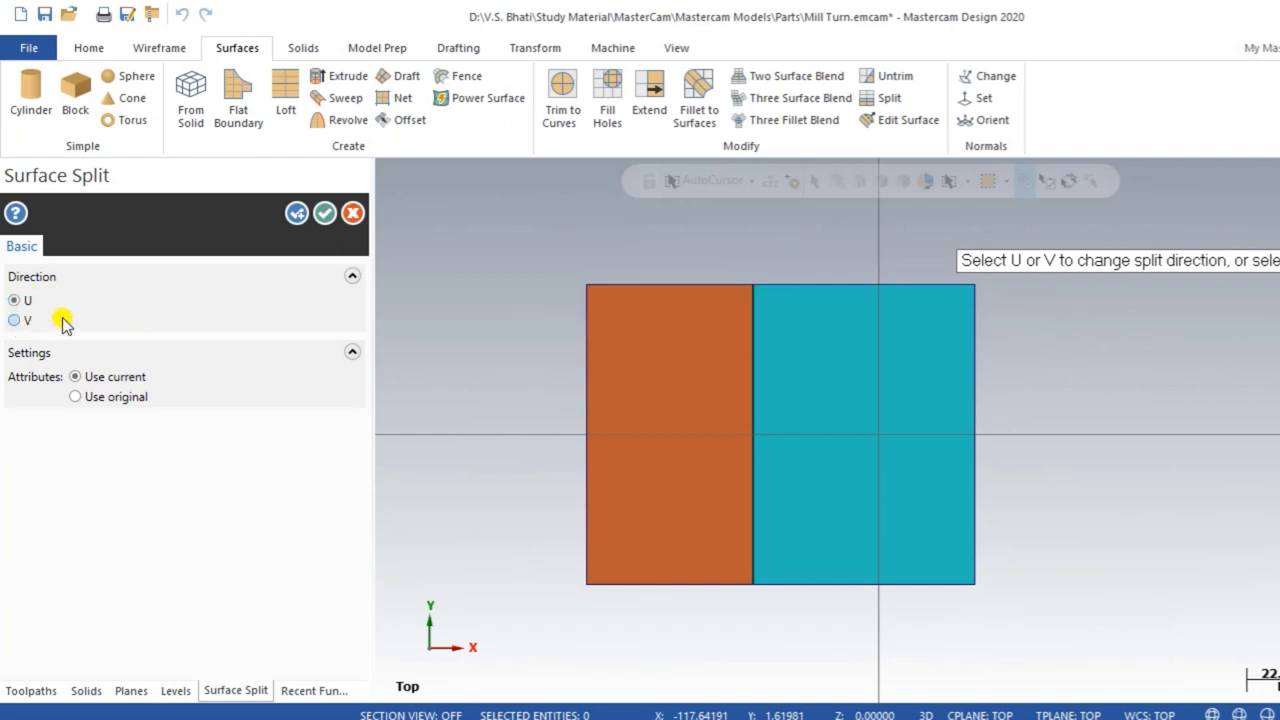
{"action": "left_click", "coordinate": [28, 322]}
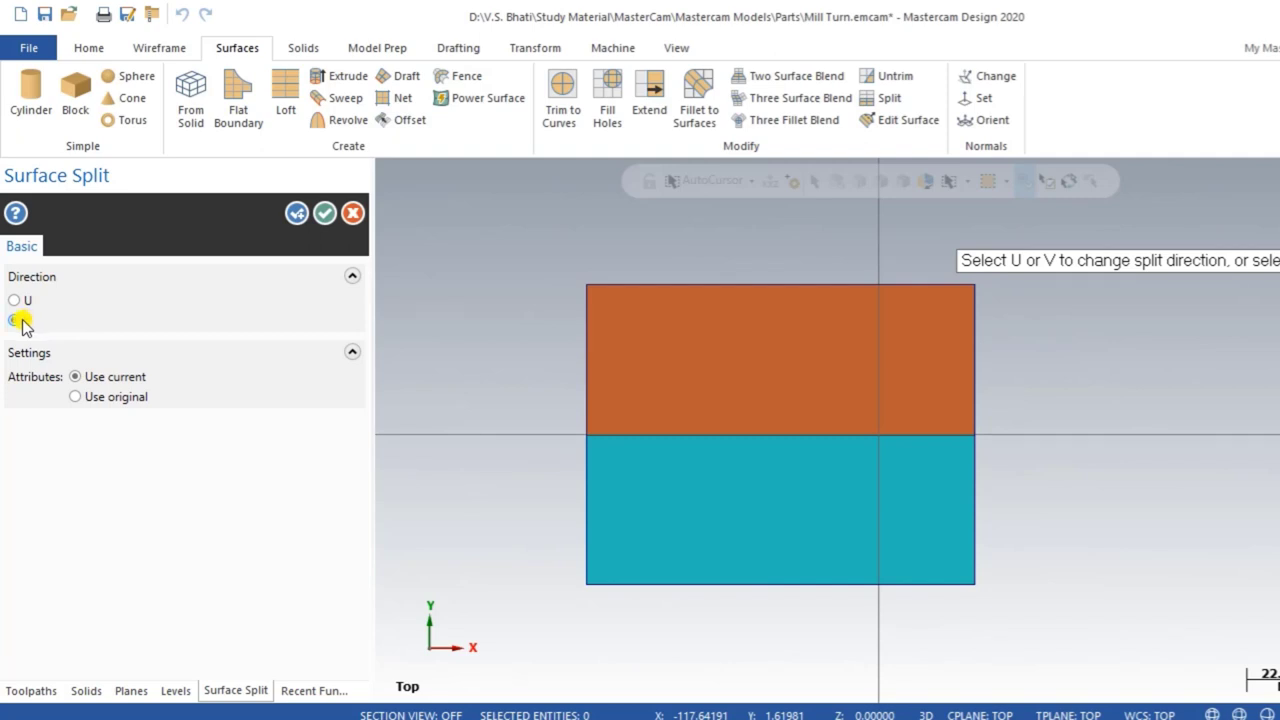
{"action": "left_click", "coordinate": [19, 301]}
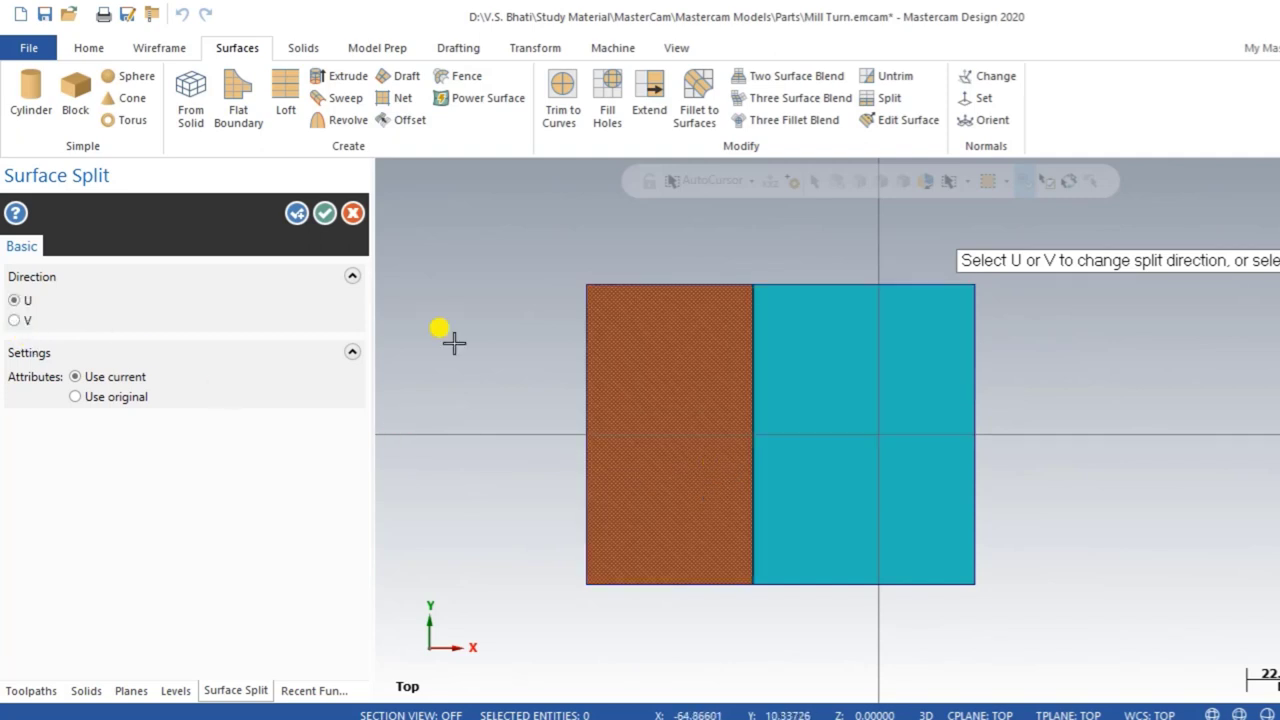
{"action": "left_click", "coordinate": [297, 213]}
- Split the right patch in V into upper and lower pieces
{"action": "left_click", "coordinate": [851, 404]}
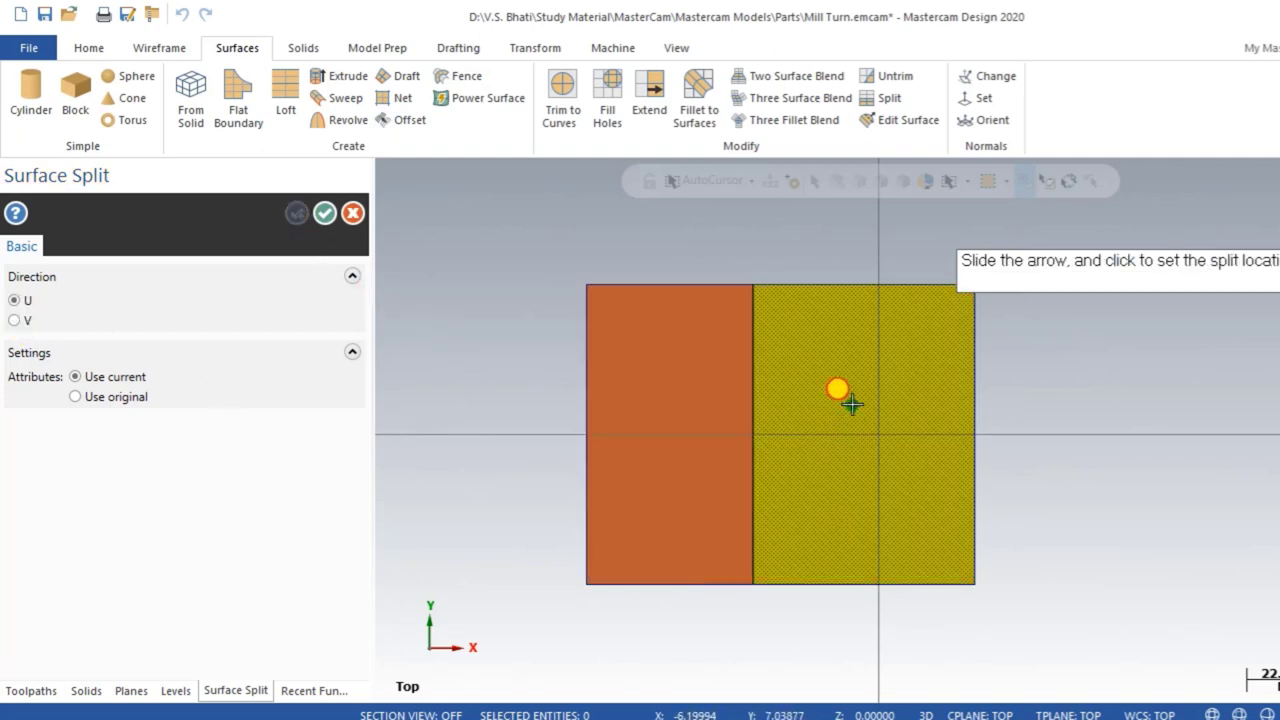
{"action": "left_click", "coordinate": [851, 404]}
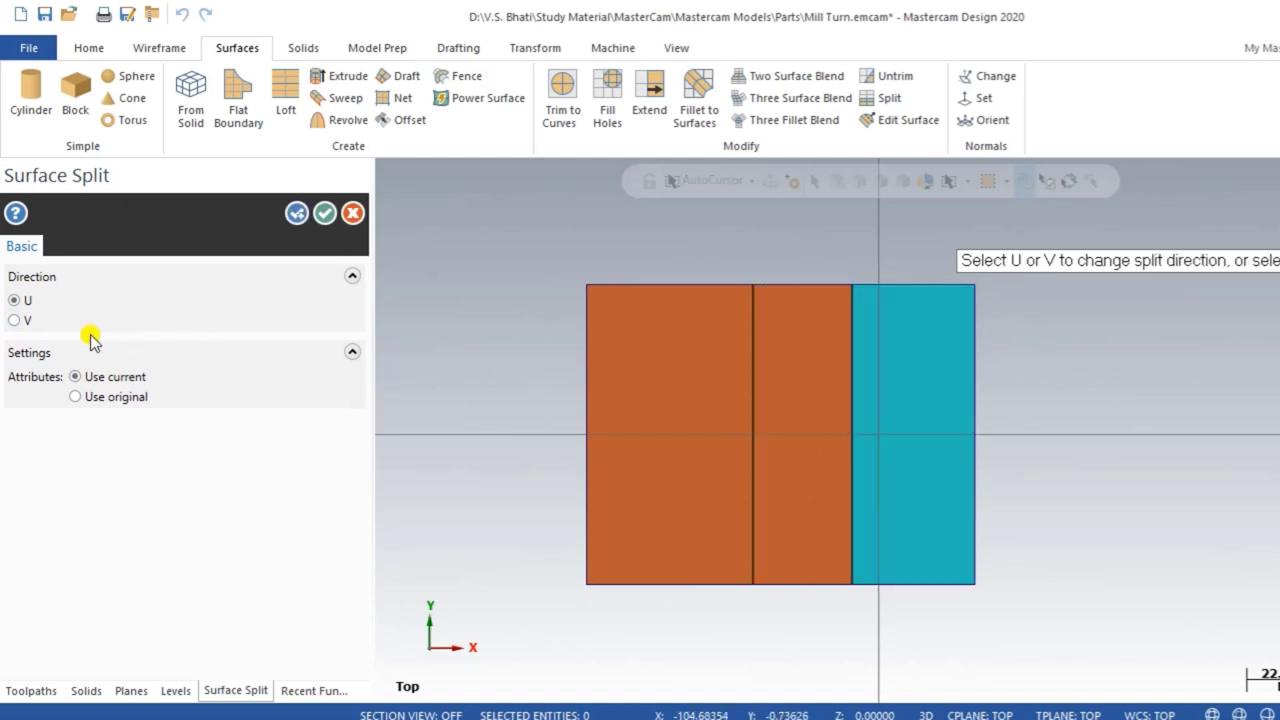
{"action": "left_click", "coordinate": [19, 321]}
{"action": "left_click", "coordinate": [325, 213]}
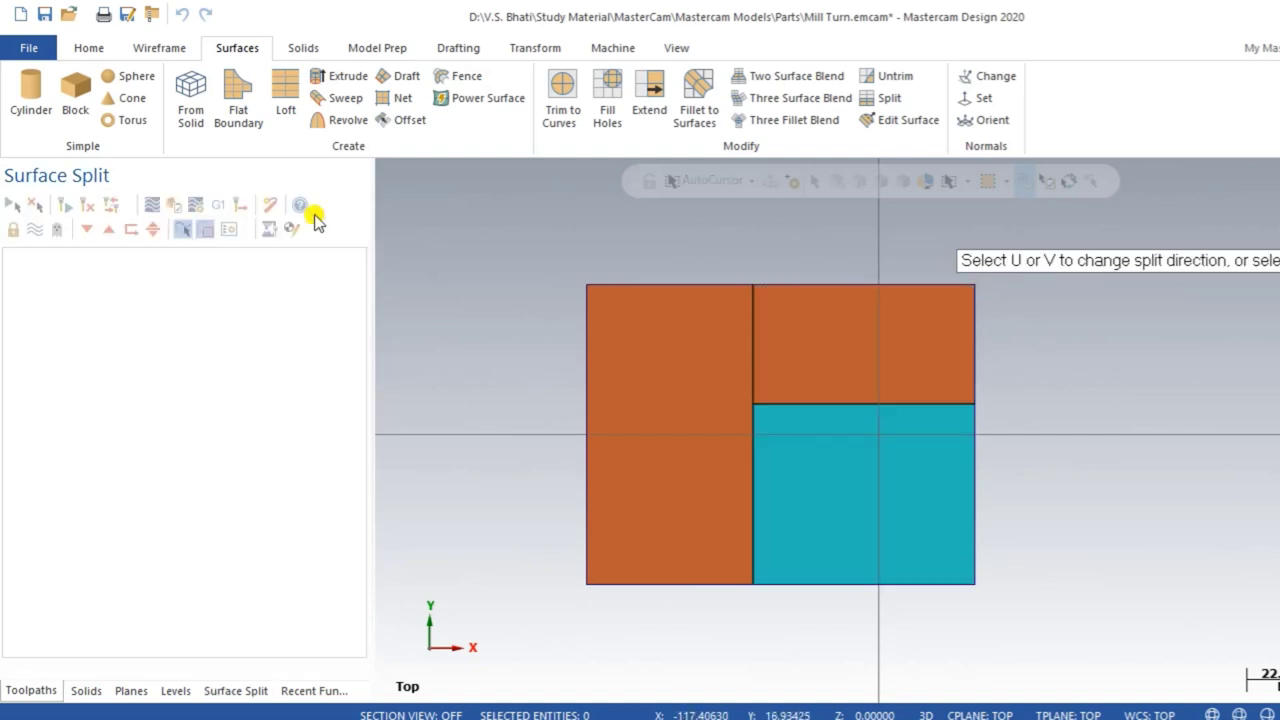
- Split the lower-right patch horizontally with a new V split line
{"action": "middle_click_drag", "start_coordinate": [673, 457], "coordinate": [679, 434]}
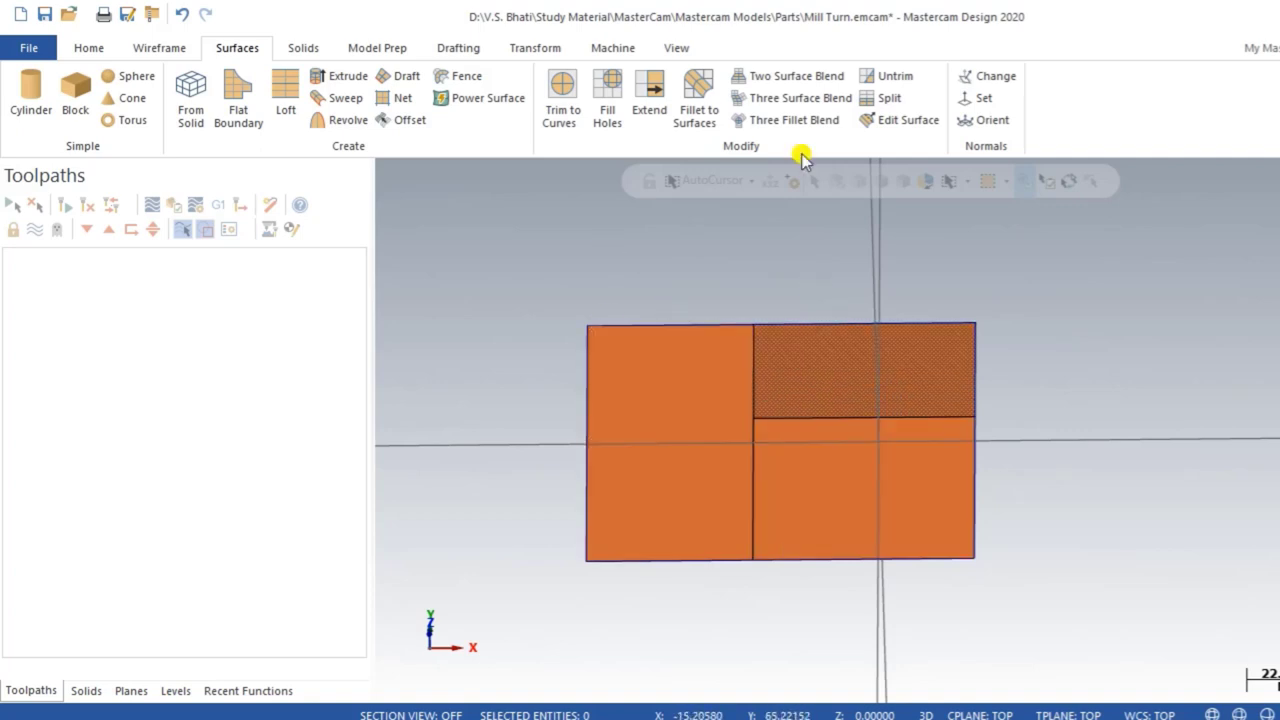
{"action": "left_click", "coordinate": [889, 97]}
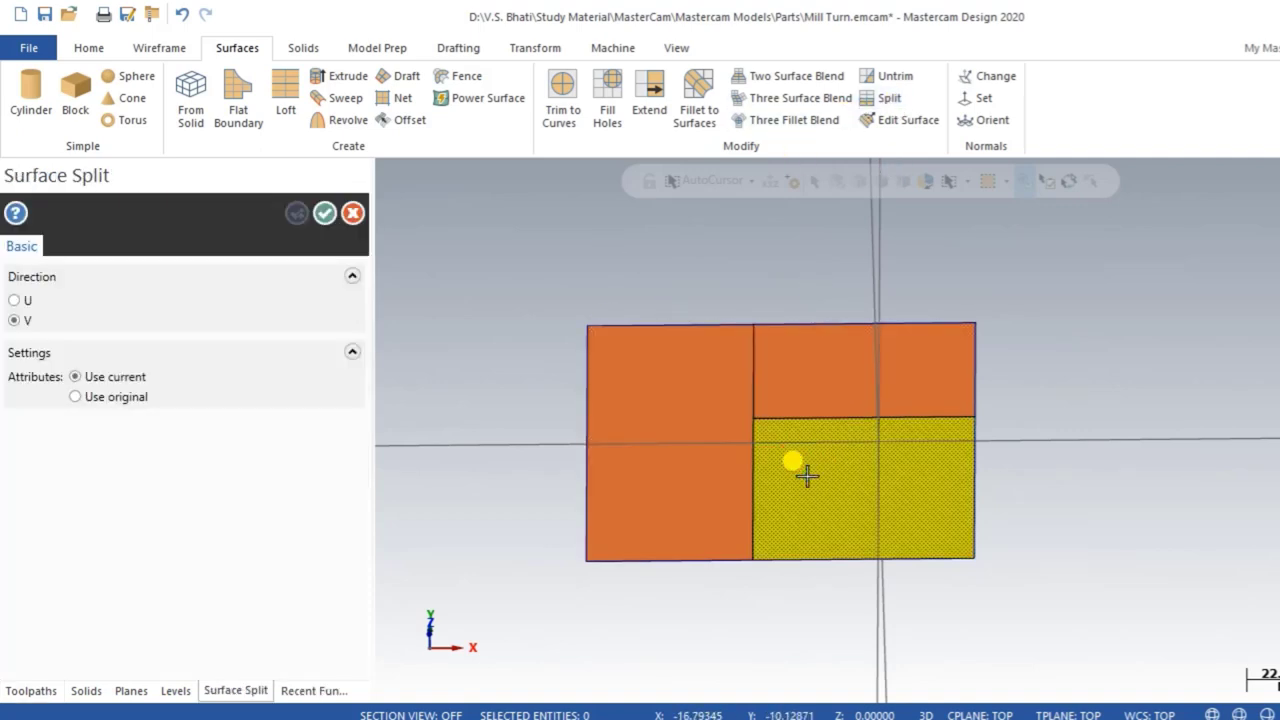
{"action": "left_click", "coordinate": [806, 476]}
{"action": "left_click", "coordinate": [643, 390]}
{"action": "left_click", "coordinate": [324, 213]}
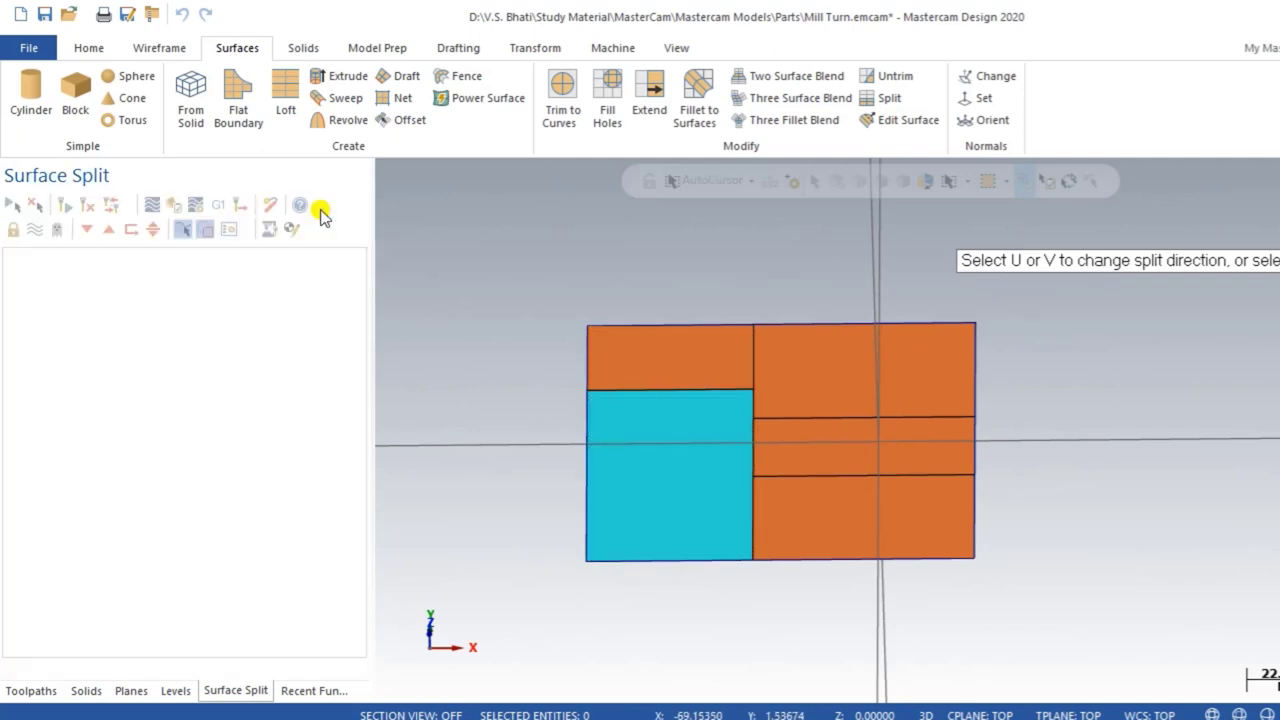
- Zoom in on the split surface and reopen the view shortcut menu
{"action": "right_click", "coordinate": [672, 318]}
{"action": "left_click", "coordinate": [686, 335]}
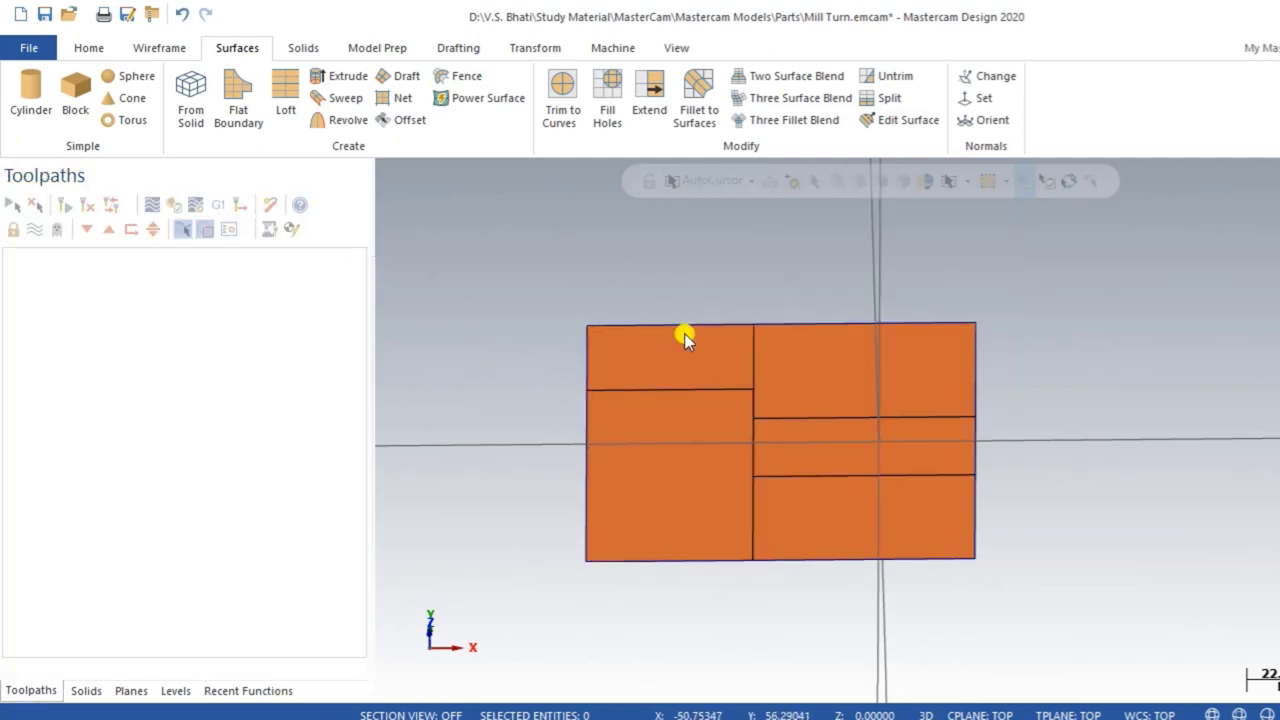
{"action": "scroll", "coordinate": [670, 320], "scroll_direction": "up", "scroll_amount": 3}
{"action": "right_click", "coordinate": [392, 207]}
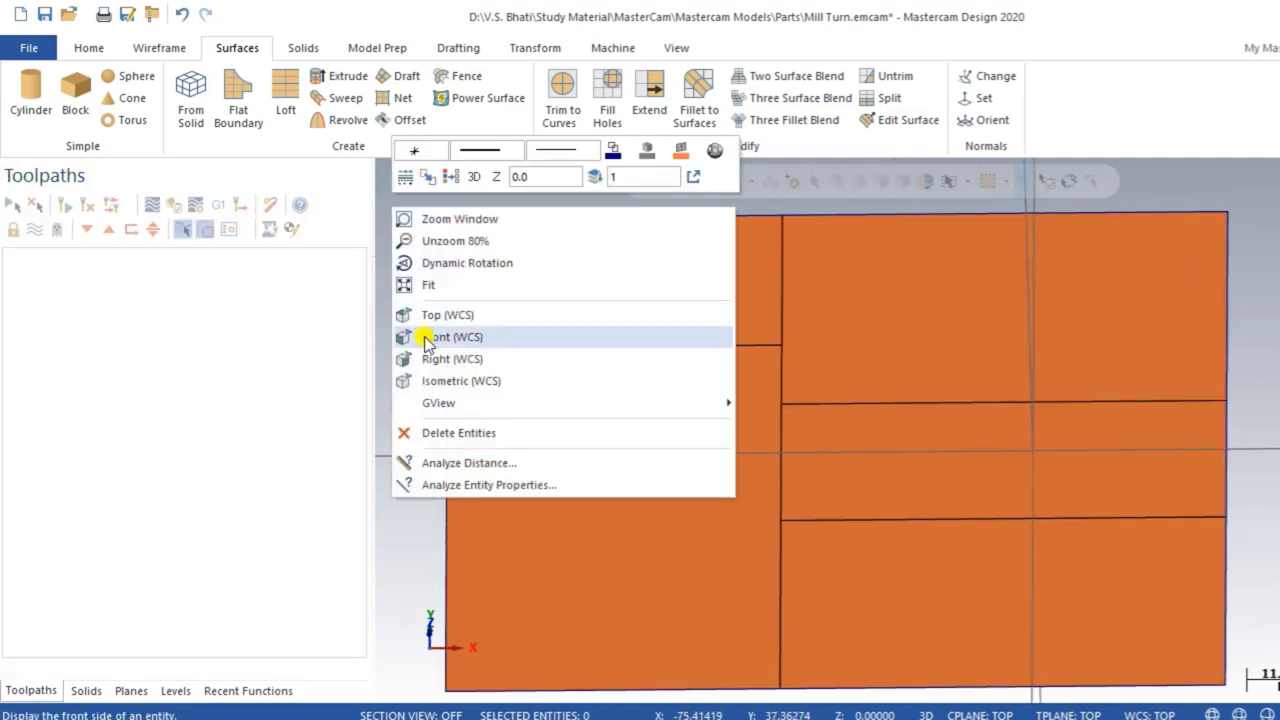
{"action": "left_click", "coordinate": [430, 315]}
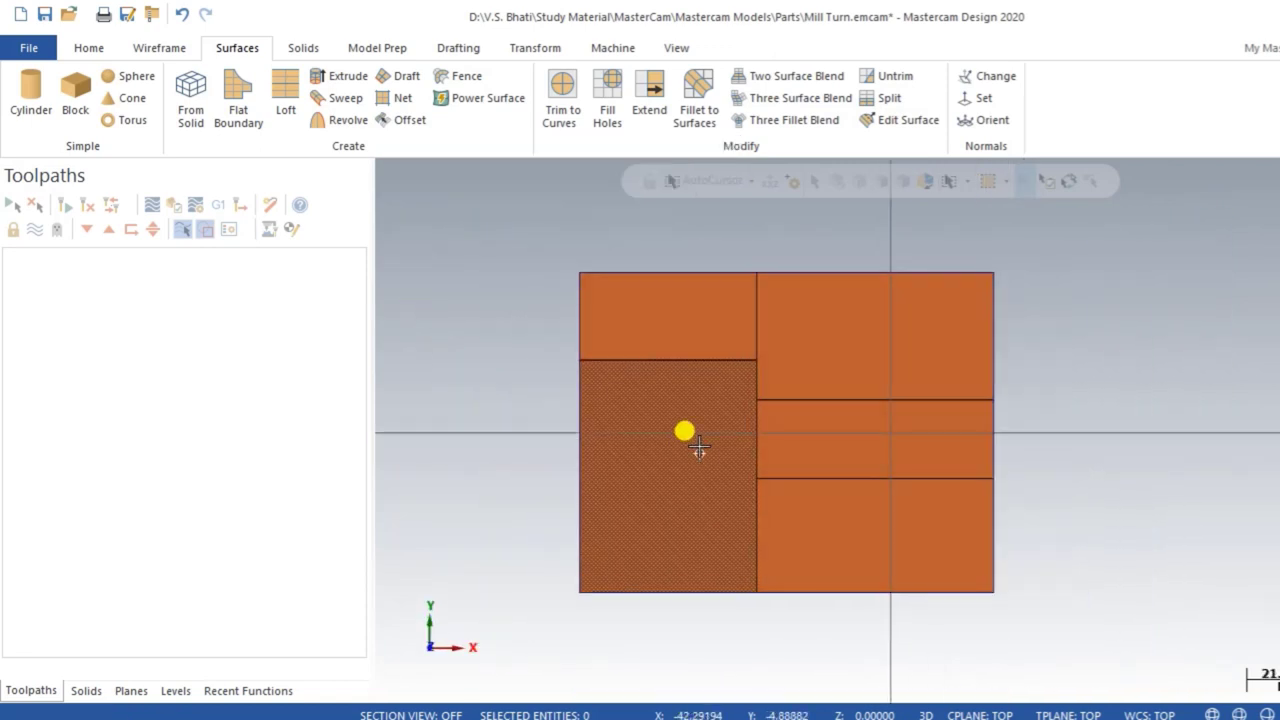
{"action": "mouse_move", "coordinate": [695, 465]}
{"action": "middle_mouse_down"}
{"action": "mouse_move", "coordinate": [692, 395]}
{"action": "mouse_move", "coordinate": [728, 366]}
{"action": "mouse_move", "coordinate": [685, 390]}
{"action": "middle_mouse_up"}
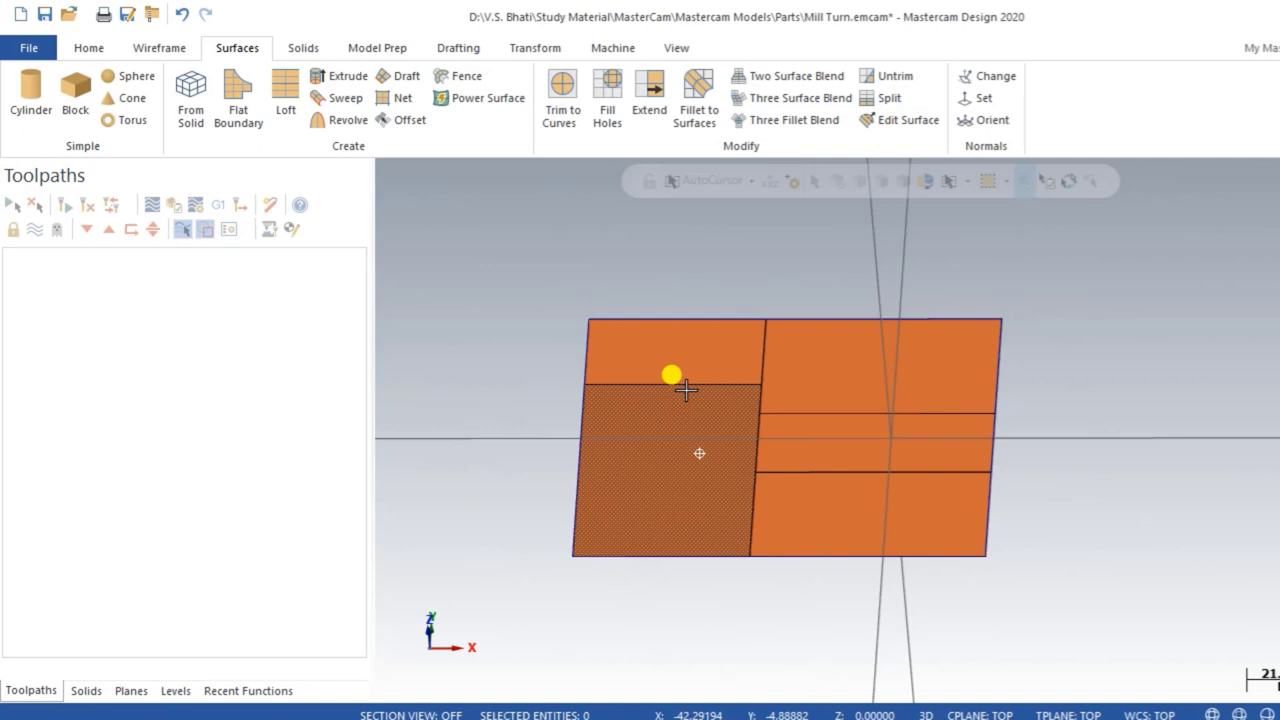
{"action": "mouse_move", "coordinate": [688, 389]}
{"action": "middle_mouse_down"}
{"action": "mouse_move", "coordinate": [728, 386]}
{"action": "mouse_move", "coordinate": [686, 397]}
{"action": "middle_mouse_up"}
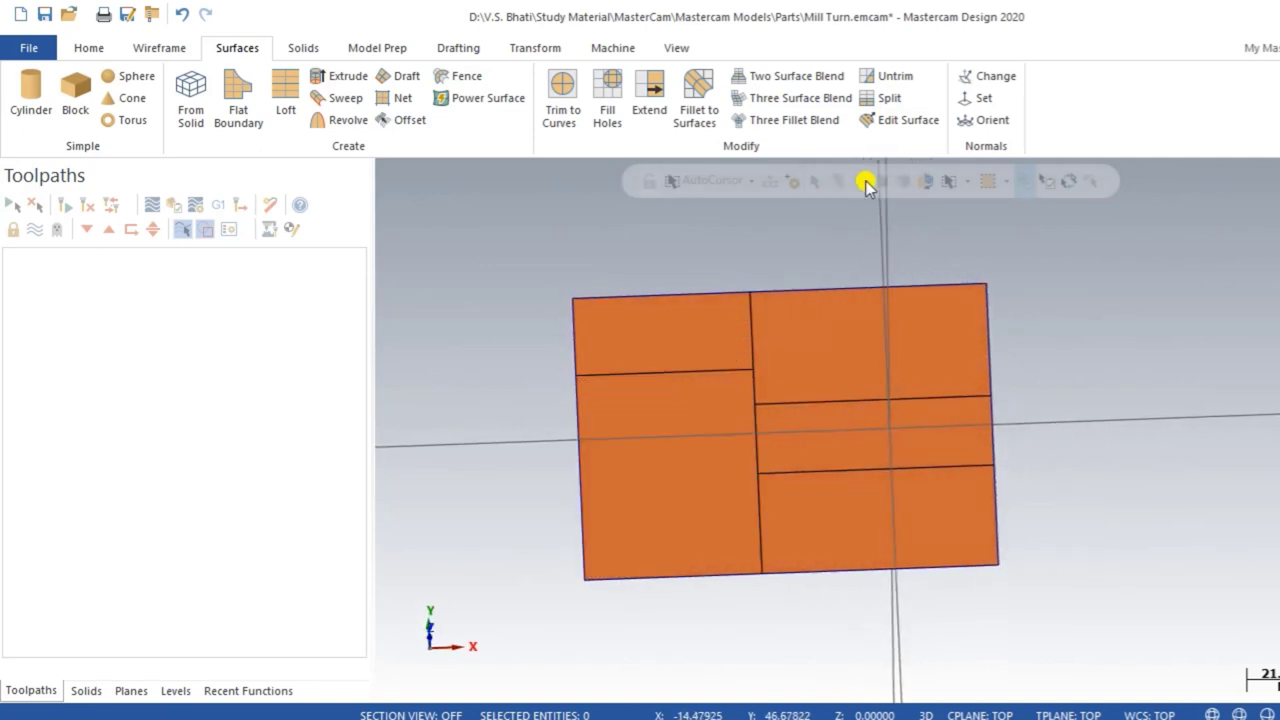